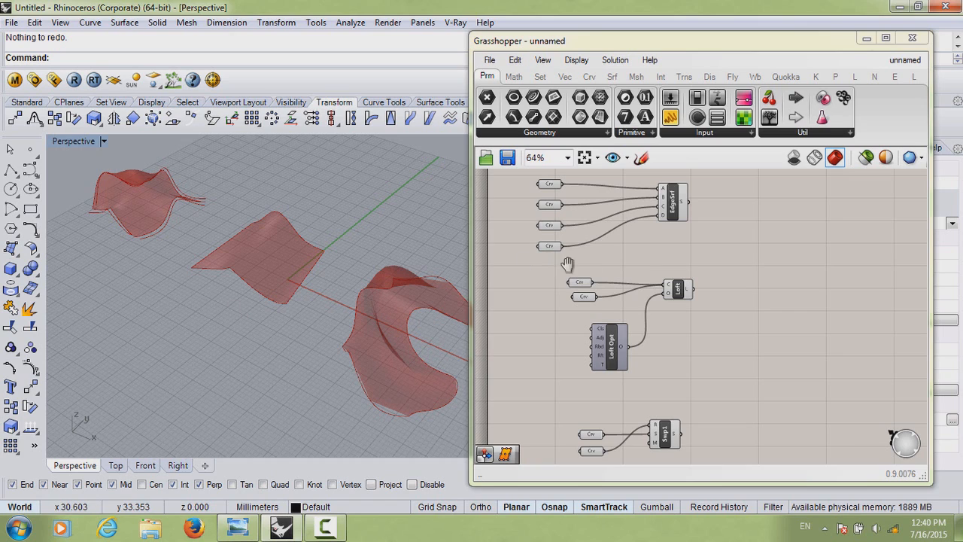
Examine which surface in the model comes from the edge surface, Loft and Sweep1 components by selecting each component.
right_drag(635, 271, 607, 290)
click(636, 237)
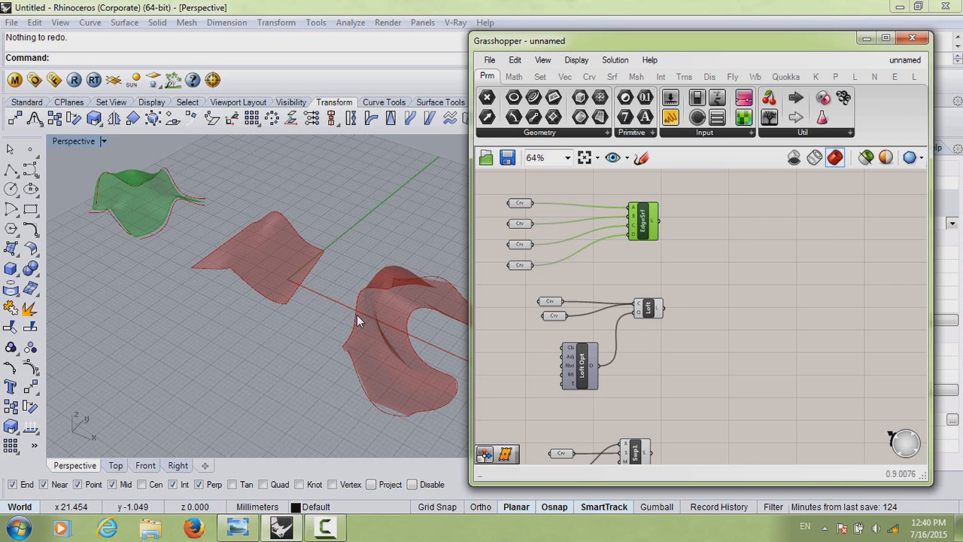
click(648, 309)
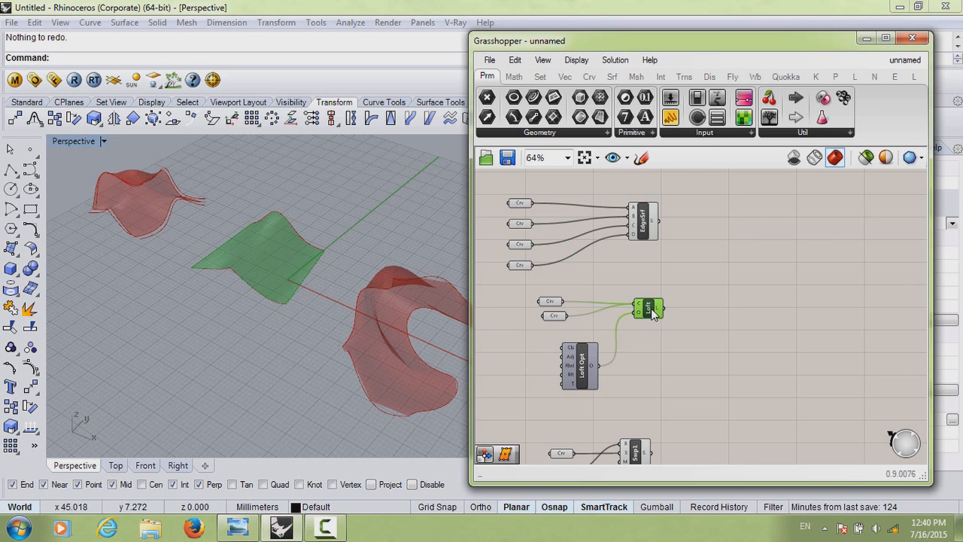
right_drag(580, 417, 611, 362)
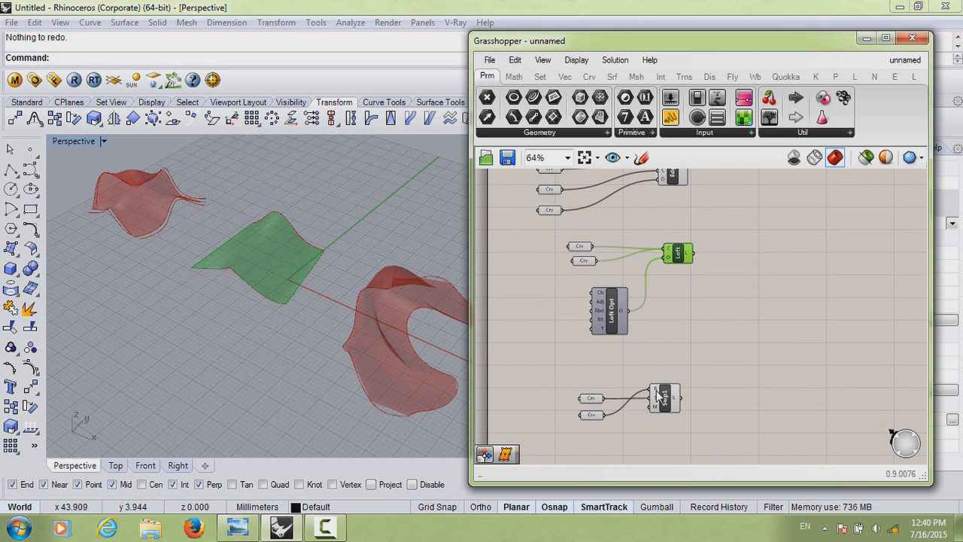
click(660, 394)
right_drag(363, 337, 290, 325)
right_drag(572, 329, 520, 357)
right_drag(650, 265, 622, 305)
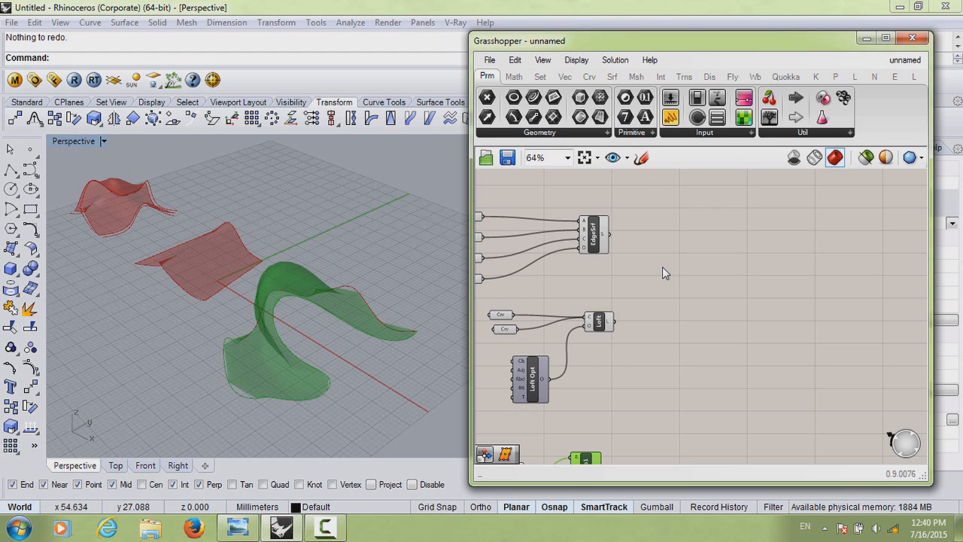
Add a Divide Surface component and connect the edge surface output to its surface input.
double_click(722, 271)
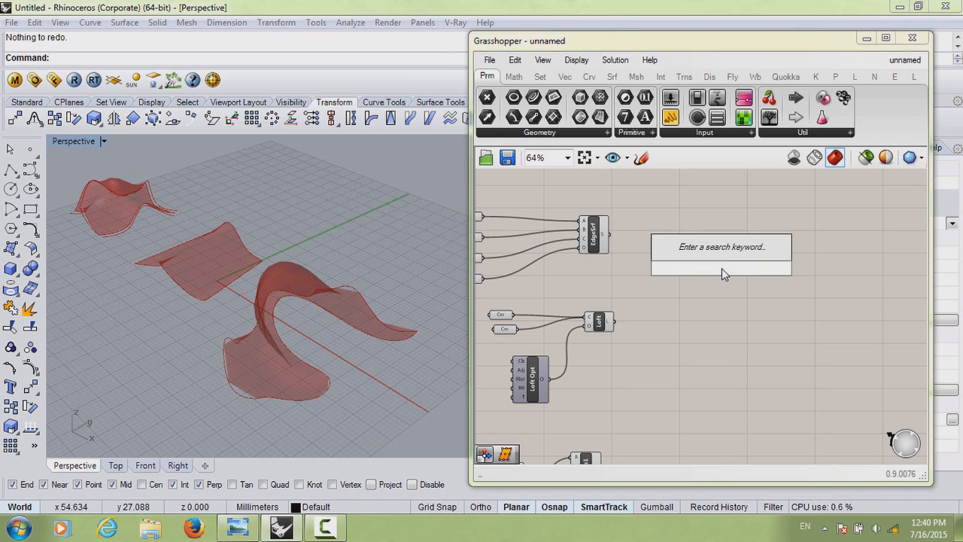
text(divi)
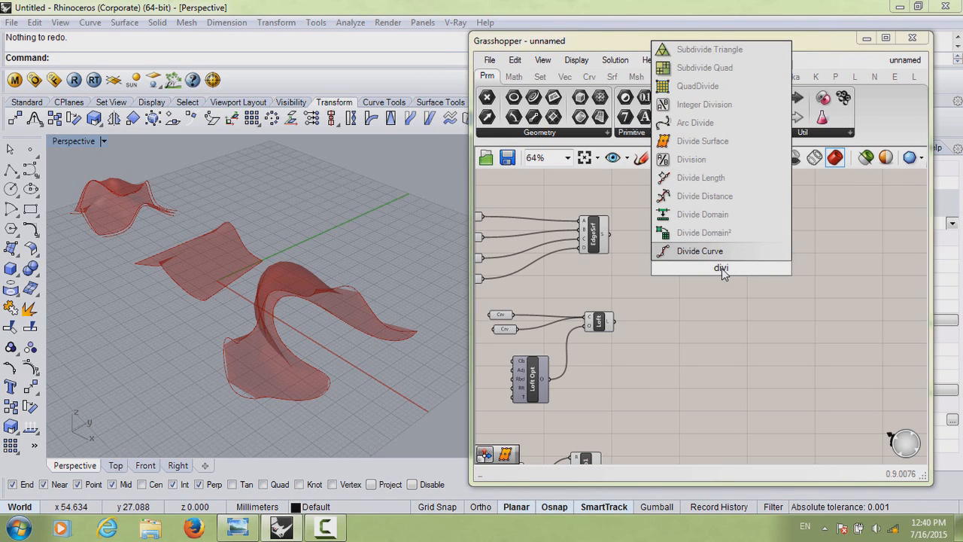
text(de)
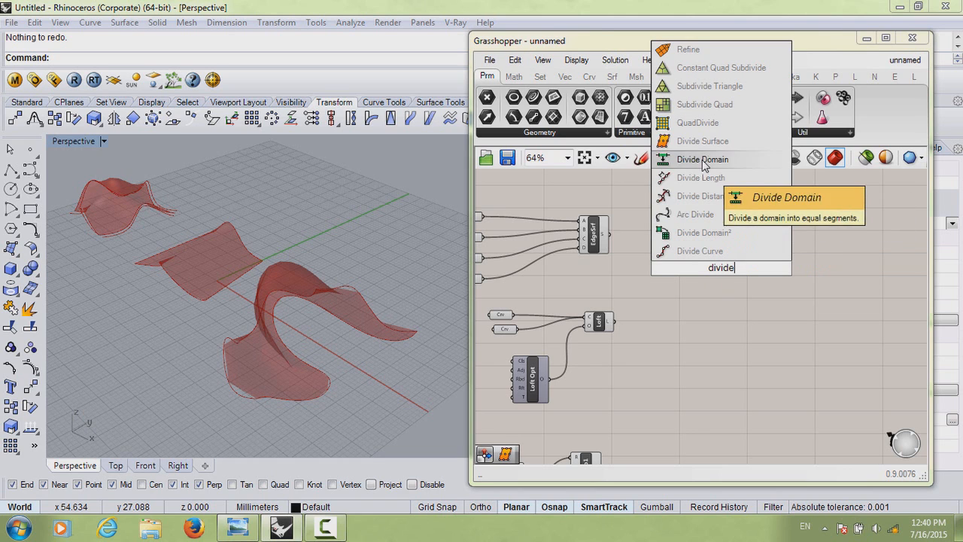
click(700, 141)
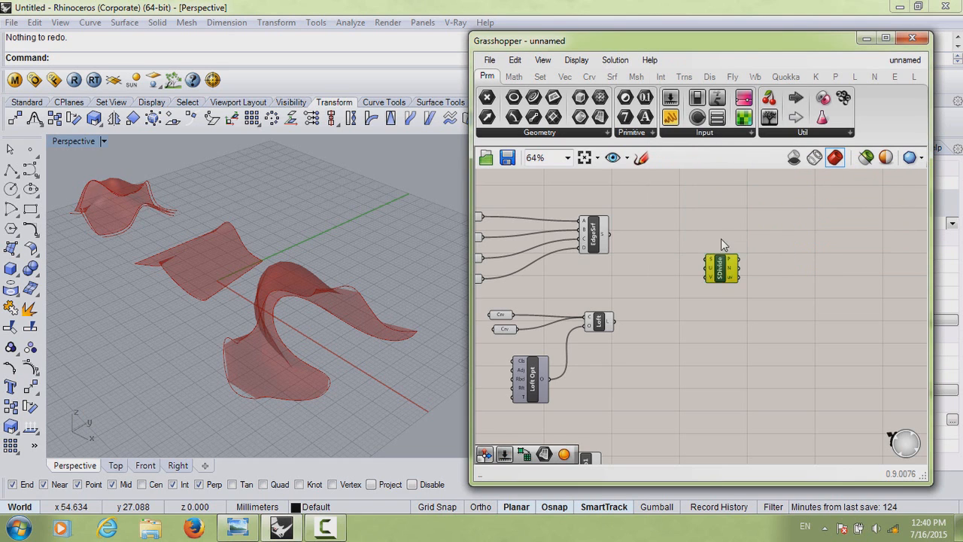
scroll(684, 236, up, 2)
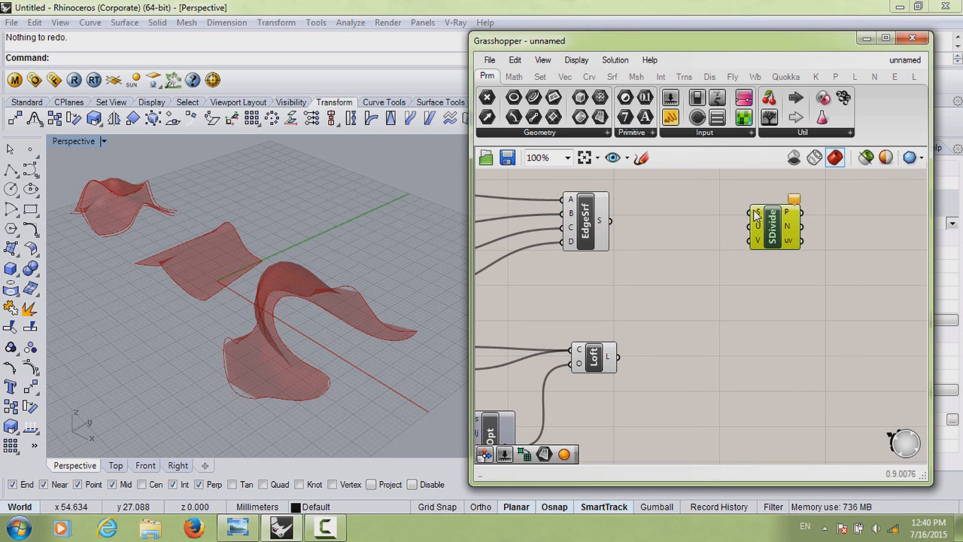
right_drag(125, 209, 236, 237)
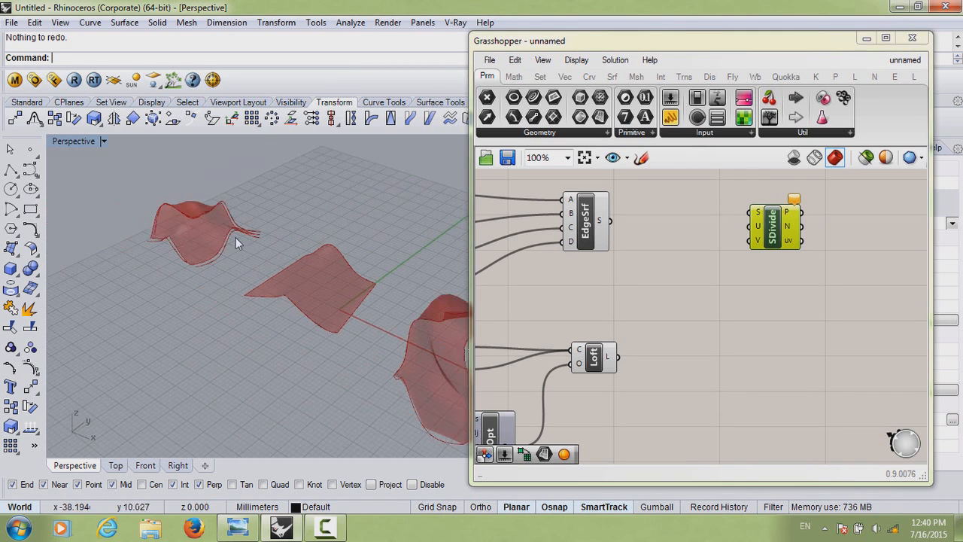
scroll(257, 275, up, 6)
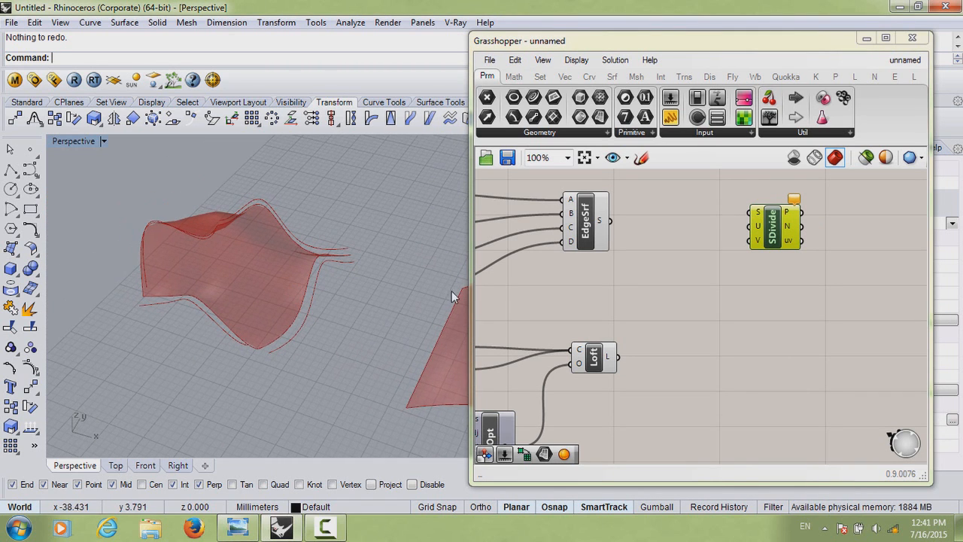
drag(610, 221, 742, 252)
right_drag(291, 258, 254, 279)
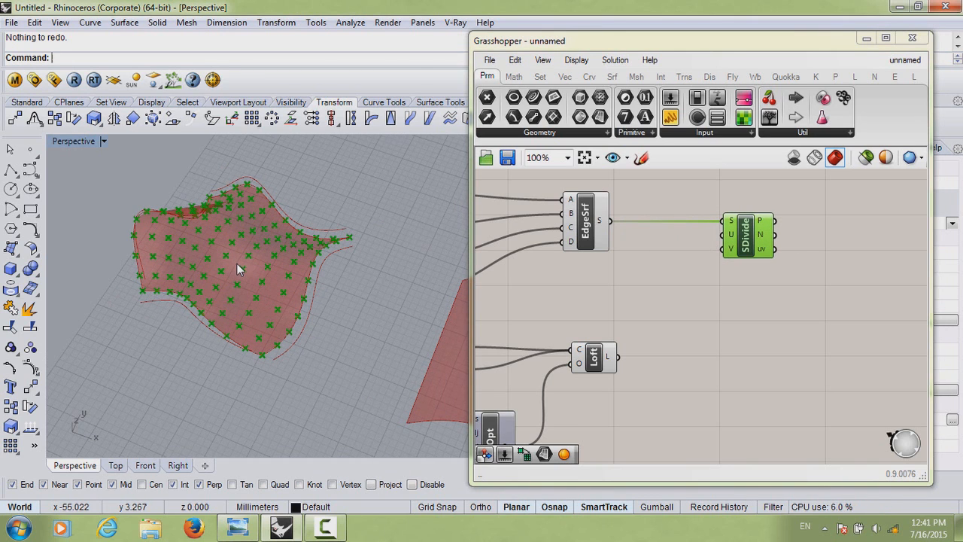
drag(742, 238, 749, 228)
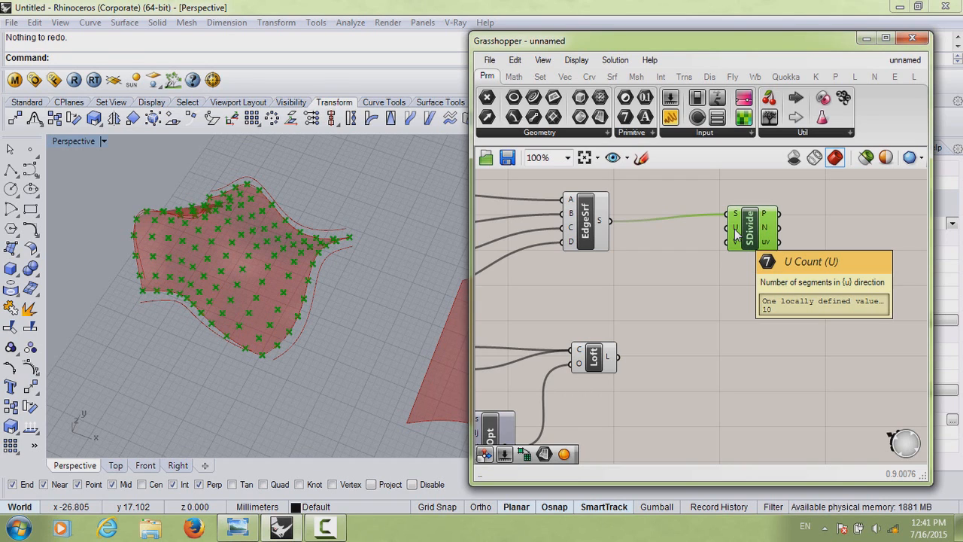
Keep the current Windows color scheme without further messages, and examine the division points on the edge surface.
click(657, 291)
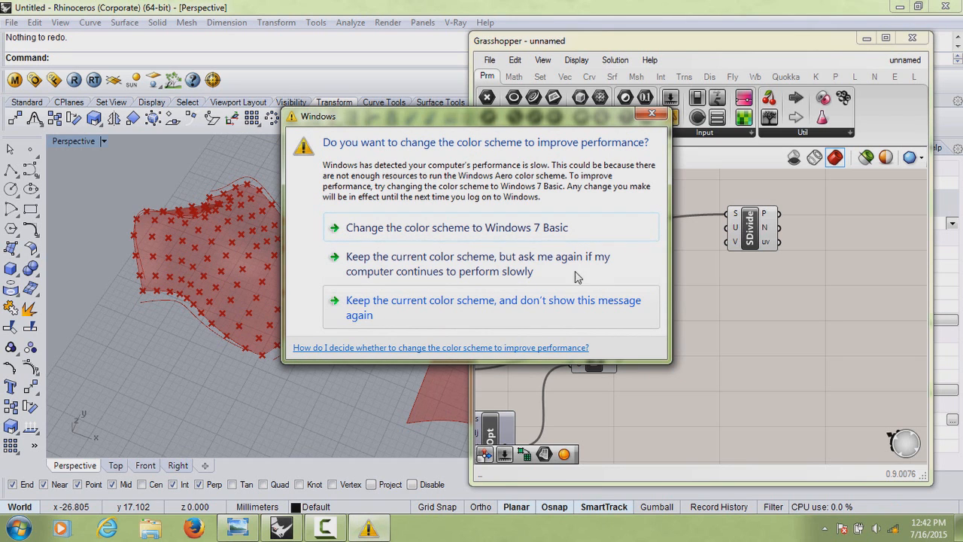
click(490, 314)
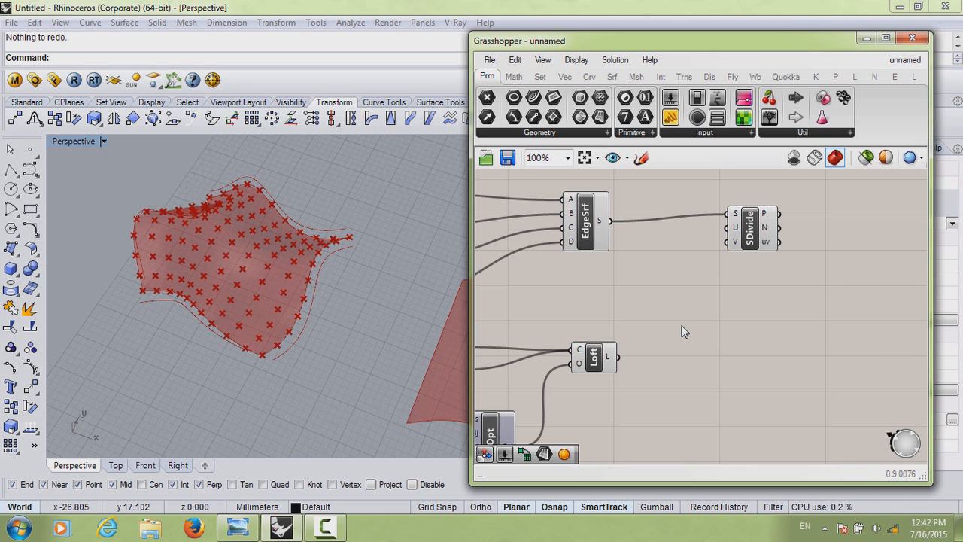
right_drag(723, 291, 745, 298)
click(775, 245)
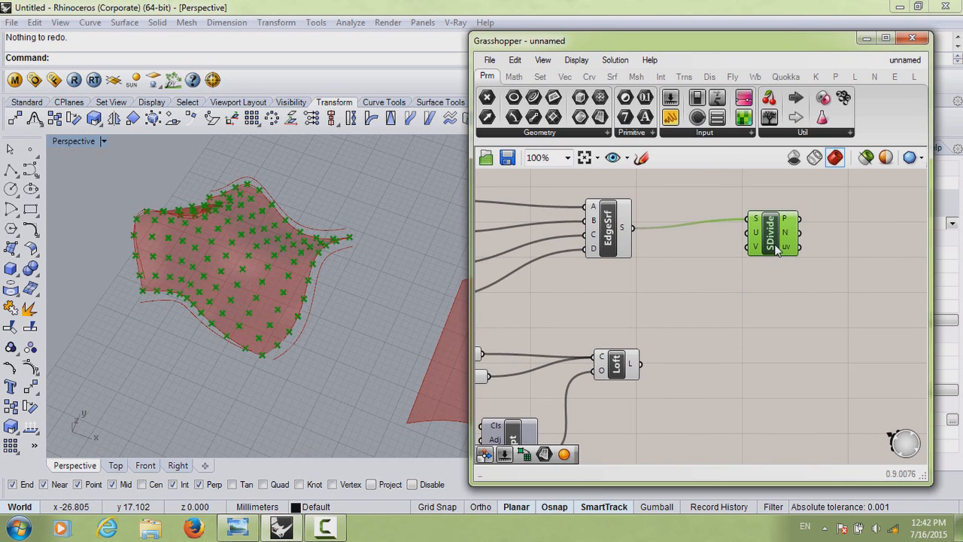
right_drag(264, 275, 172, 243)
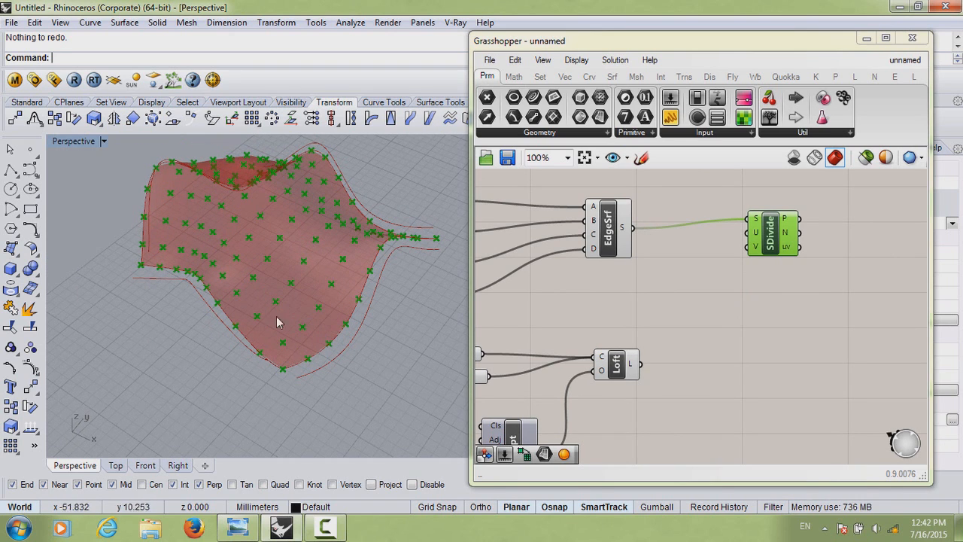
Add a number slider and configure it for whole numbers with a maximum of 50.
double_click(708, 315)
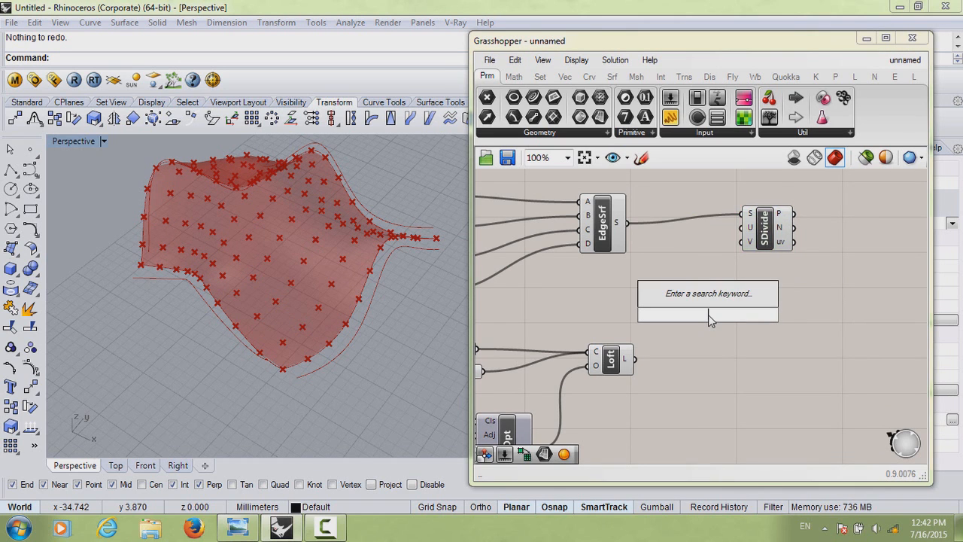
text(slider)
key(Return)
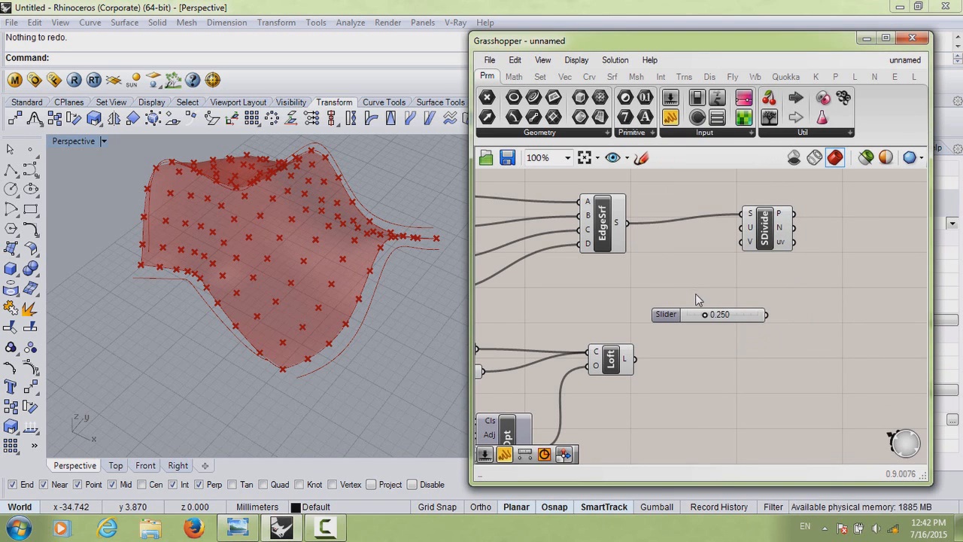
right_click(700, 316)
click(723, 381)
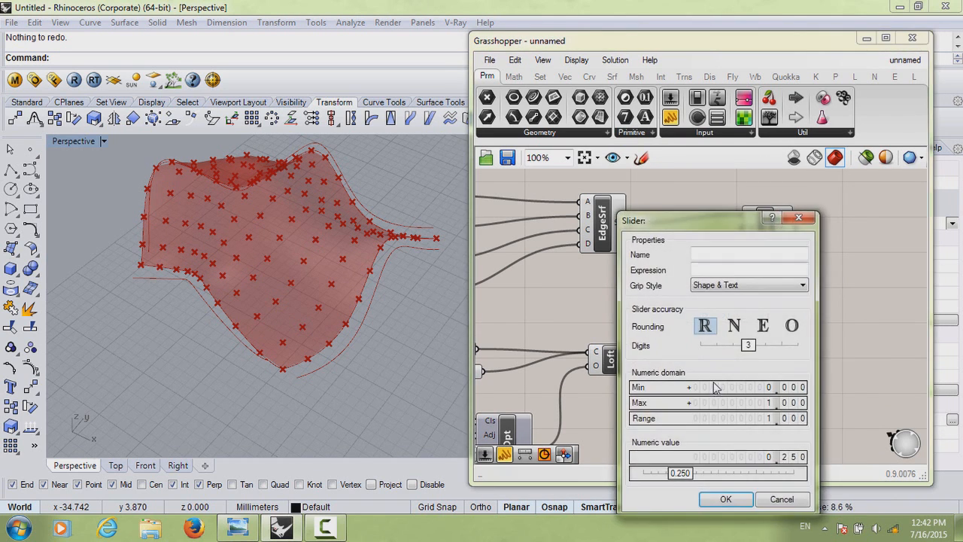
double_click(721, 405)
text(50)
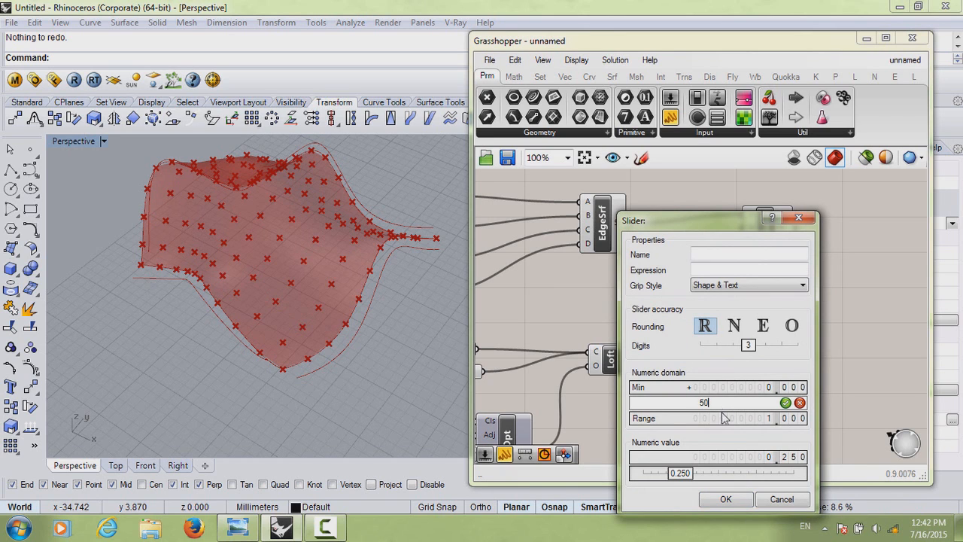
drag(748, 346, 588, 312)
click(742, 500)
Connect the slider to the Divide Surface U count and a copy to the V count, setting them to 13 and 14.
drag(662, 311, 741, 227)
drag(594, 311, 605, 311)
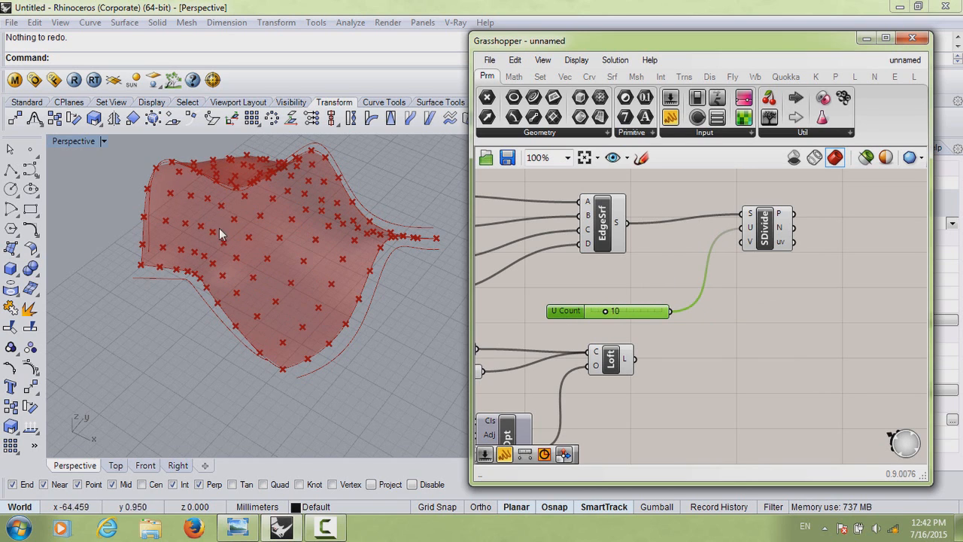
drag(607, 312, 743, 242)
drag(765, 230, 783, 246)
drag(619, 318, 702, 268)
drag(658, 296, 706, 267)
click(758, 314)
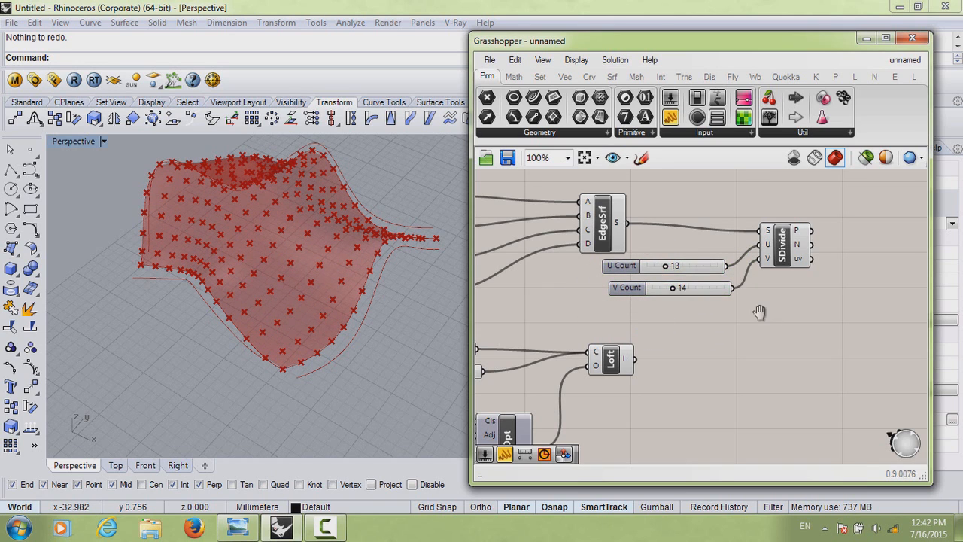
Add a Sphere component and connect the Divide Surface points output to its base input.
right_drag(758, 314, 713, 312)
right_drag(323, 263, 316, 346)
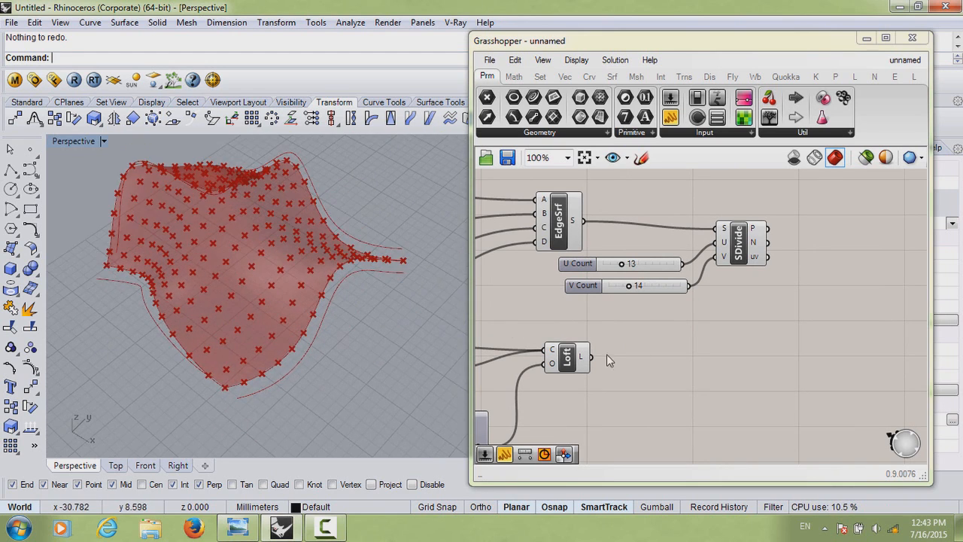
double_click(853, 303)
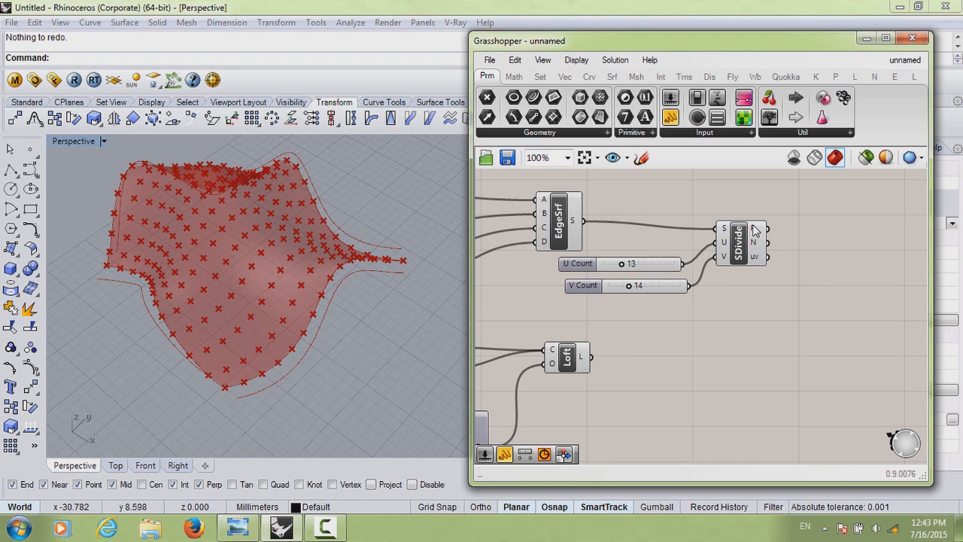
mouse_move(768, 229)
right_drag(809, 243, 773, 236)
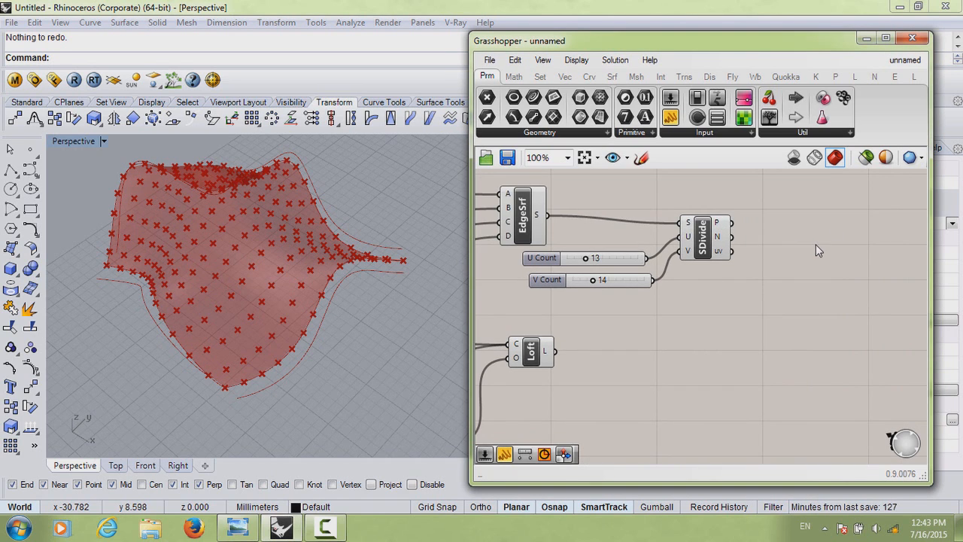
double_click(816, 244)
text(sphere)
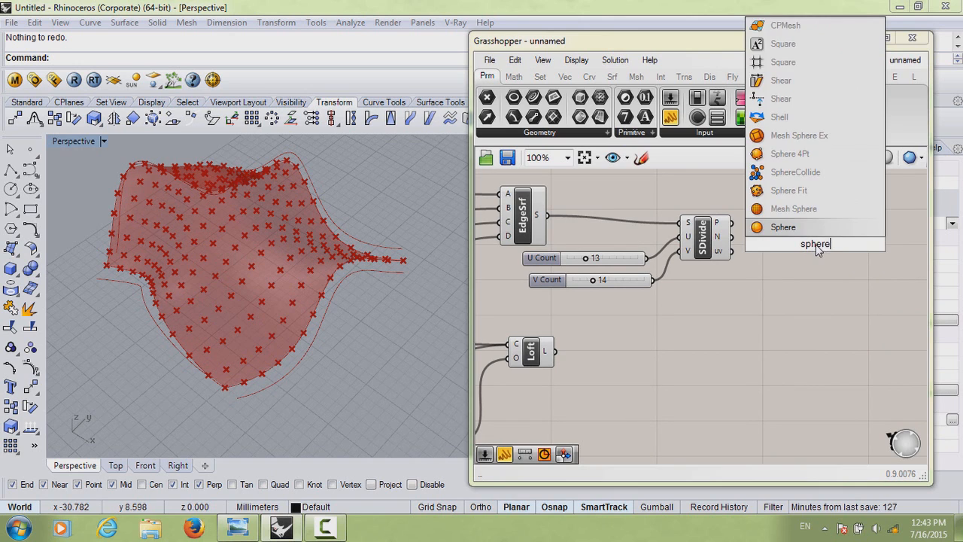
key(Return)
drag(732, 222, 829, 249)
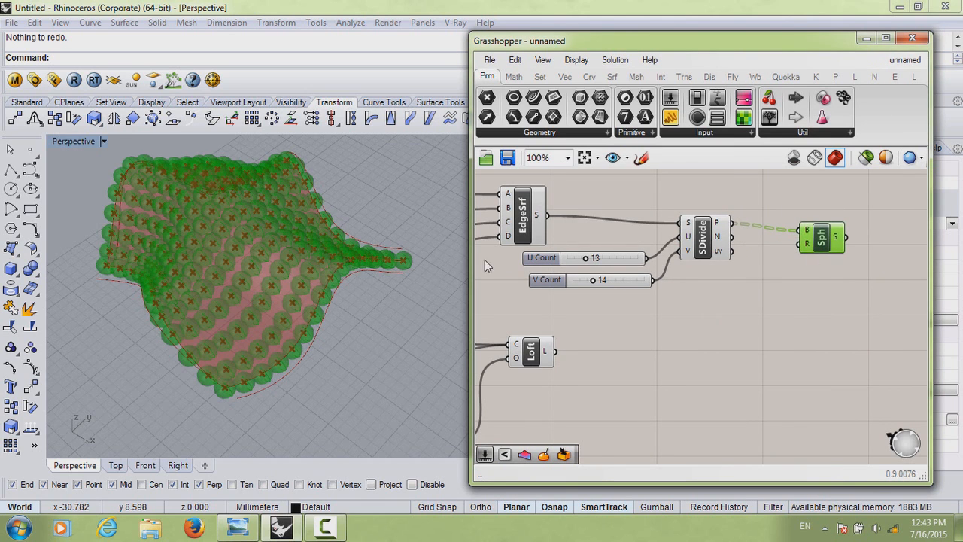
Add a number slider, connect it to the sphere's radius input and set the radius to 0.600.
double_click(782, 322)
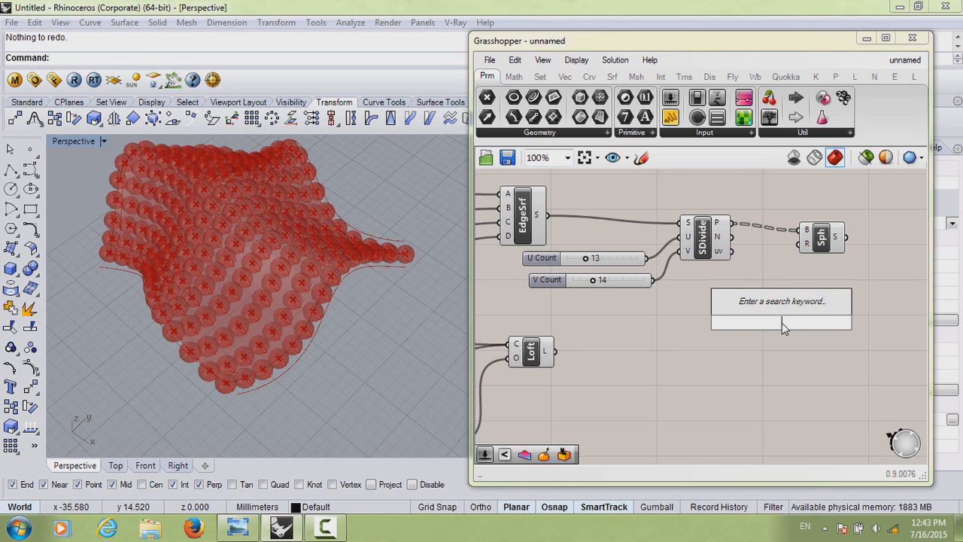
text(slide)
key(Up)
key(Return)
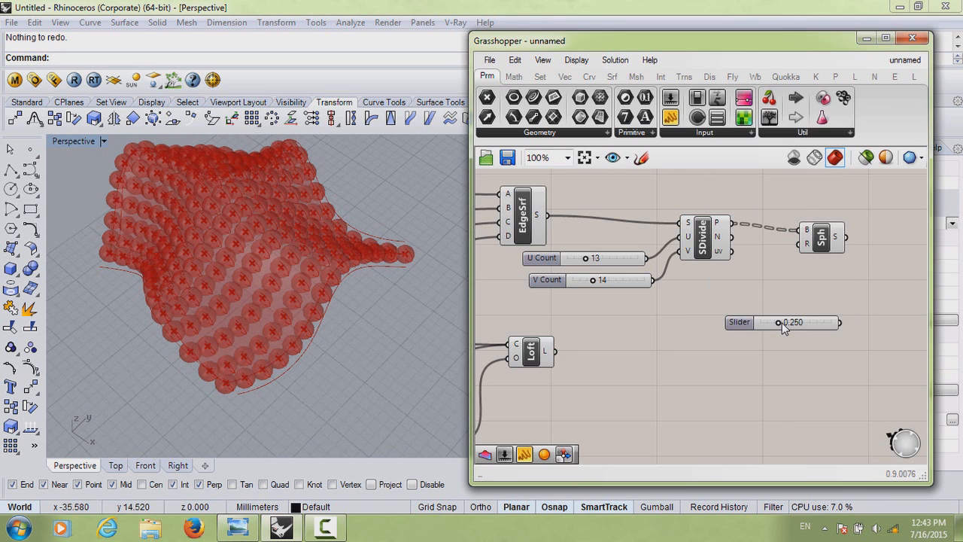
drag(728, 329, 646, 342)
drag(763, 332, 800, 243)
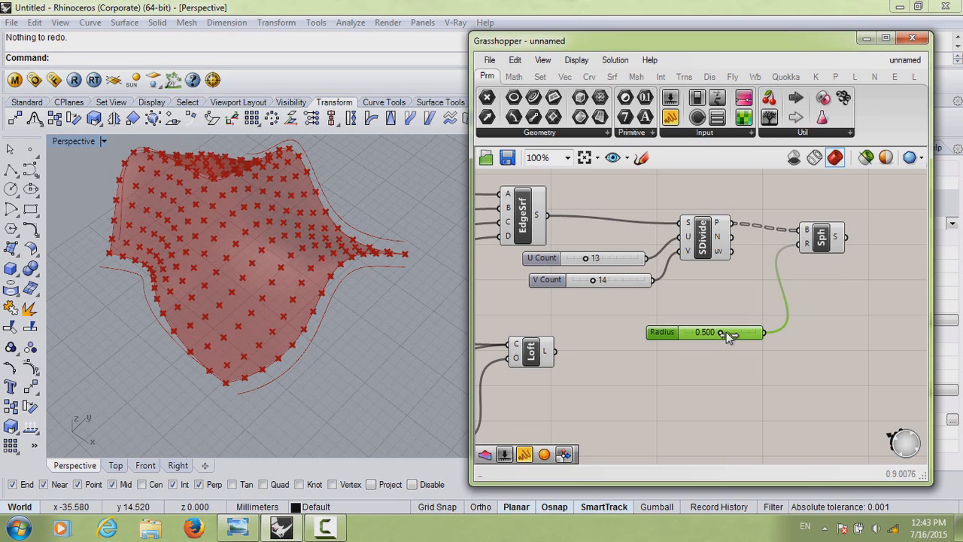
drag(727, 332, 731, 331)
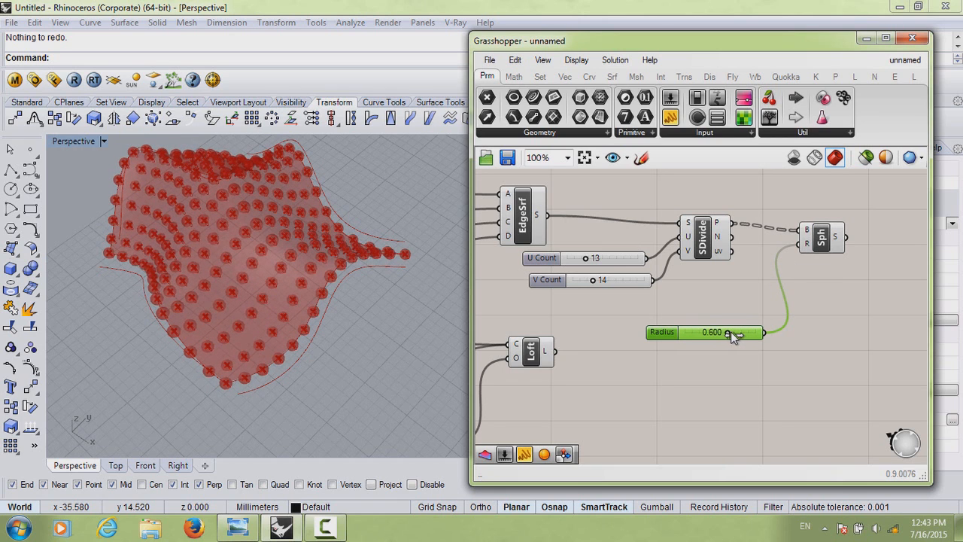
Delete the radius slider and the Sphere component.
key(Delete)
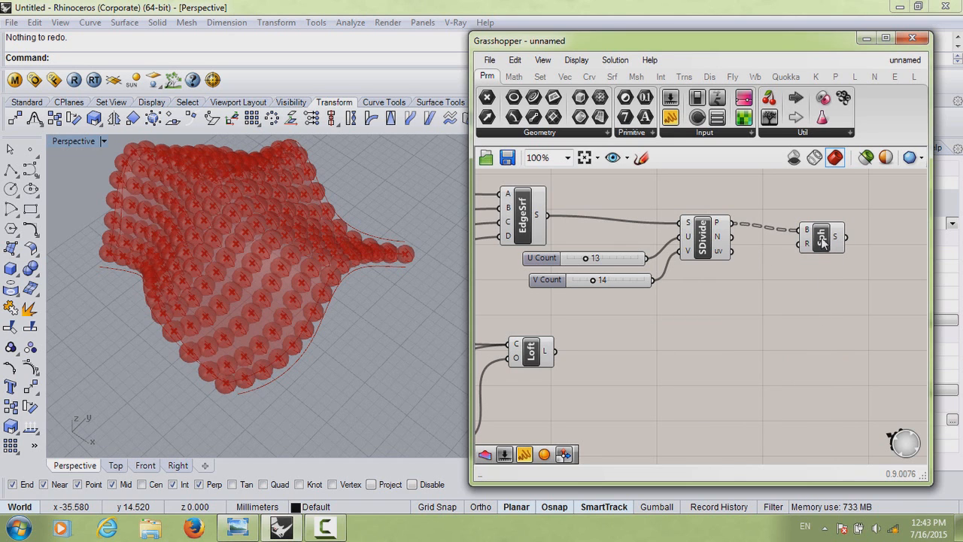
click(821, 240)
key(Delete)
Examine the lofted surface in the model and its Loft component on the canvas.
right_drag(301, 316, 338, 243)
right_drag(376, 276, 314, 275)
right_drag(541, 362, 595, 328)
right_drag(406, 323, 331, 316)
right_drag(642, 334, 601, 319)
right_drag(697, 308, 690, 329)
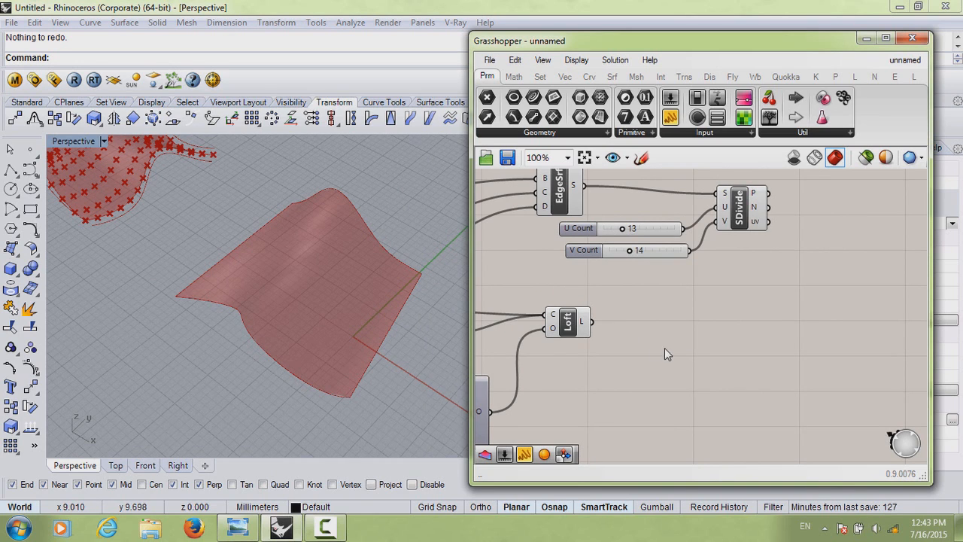
right_drag(727, 241, 727, 265)
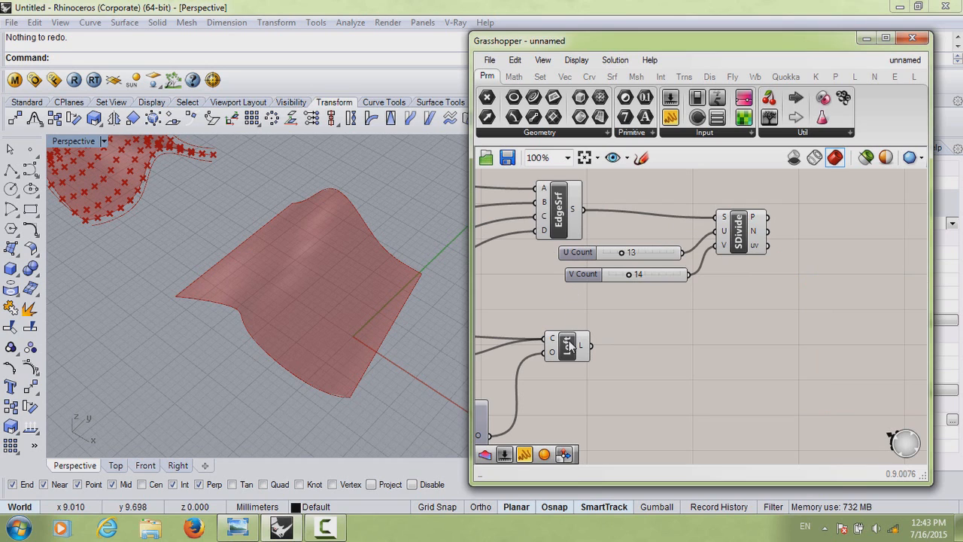
Add an Evaluate Surface component beside the Loft component and connect the loft output to its surface input.
right_drag(716, 374, 737, 358)
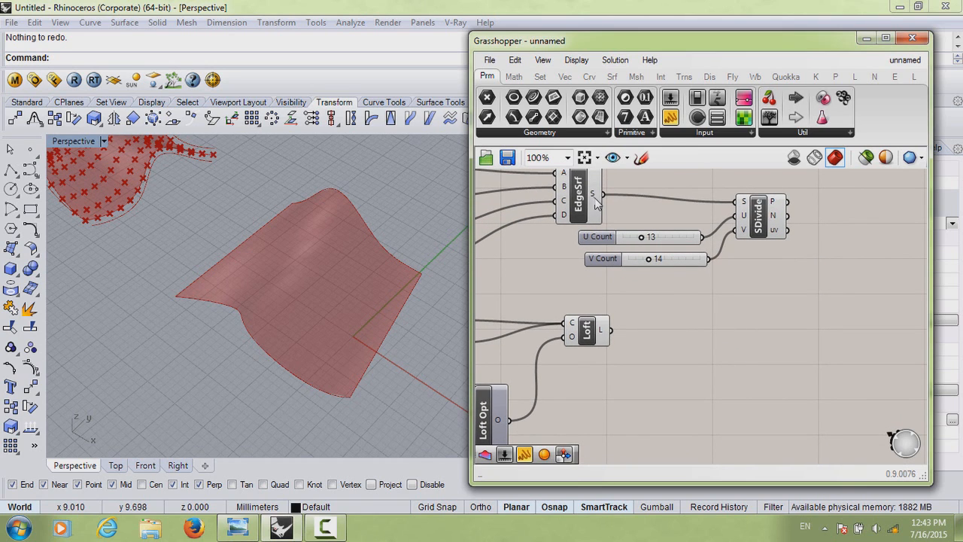
right_drag(691, 317, 674, 310)
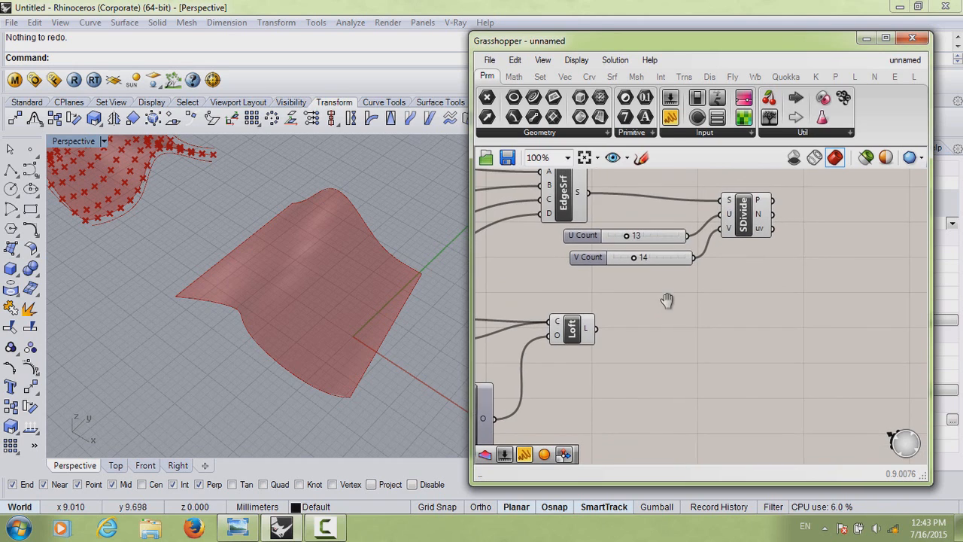
double_click(715, 369)
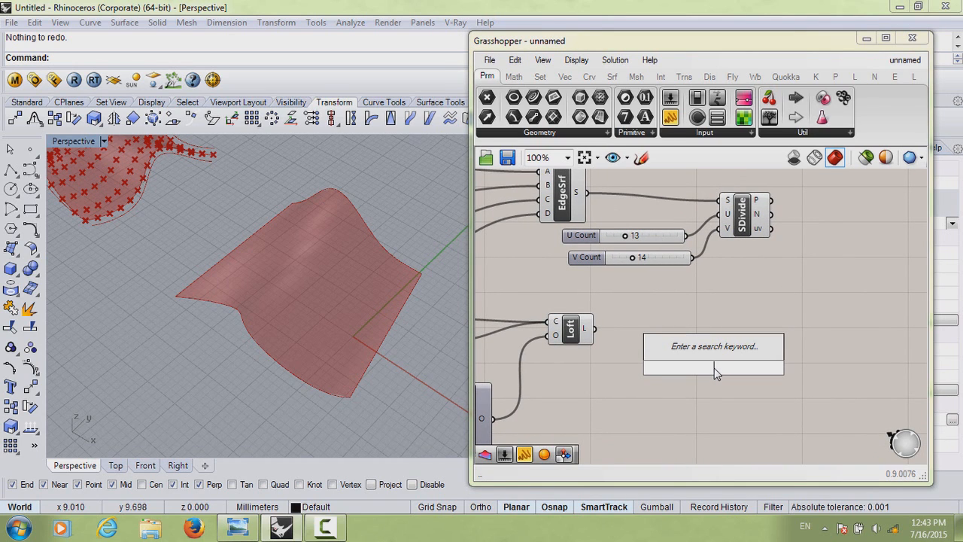
text(eval)
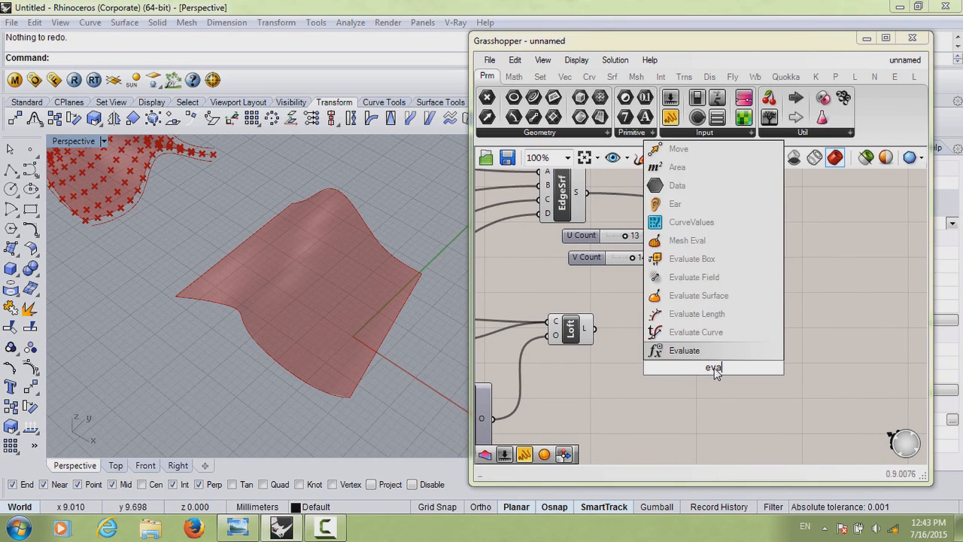
click(703, 300)
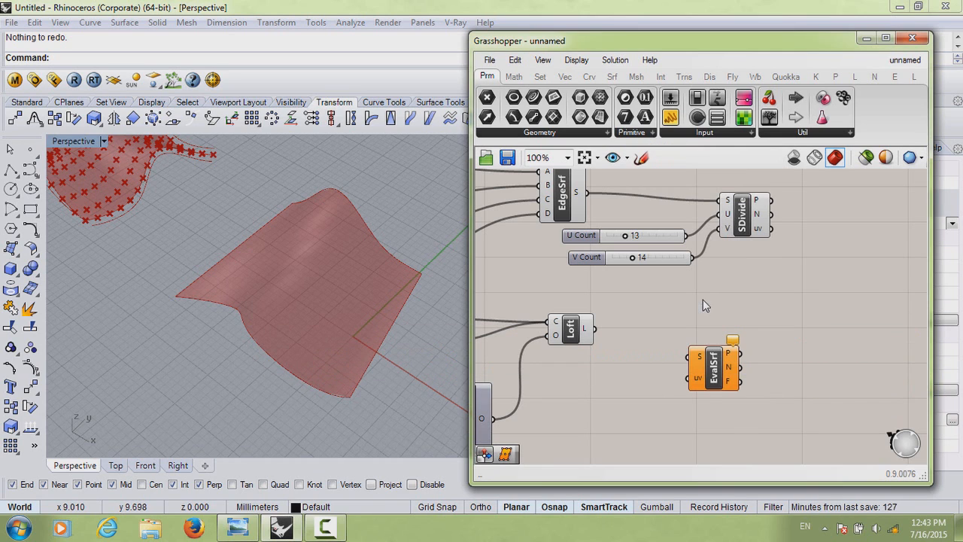
drag(697, 362, 691, 342)
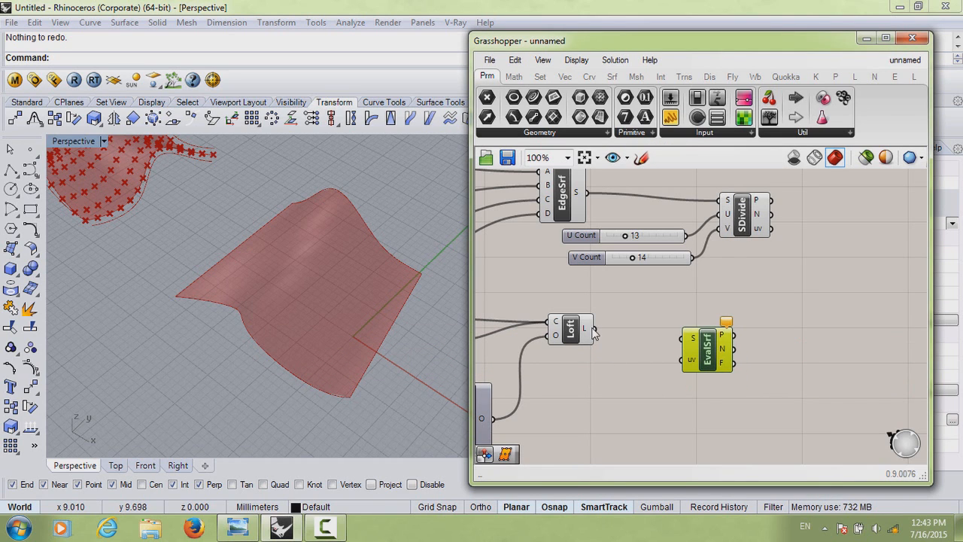
drag(594, 329, 682, 339)
right_drag(313, 322, 316, 301)
mouse_move(711, 354)
mouse_down()
mouse_move(721, 340)
mouse_move(712, 359)
mouse_up()
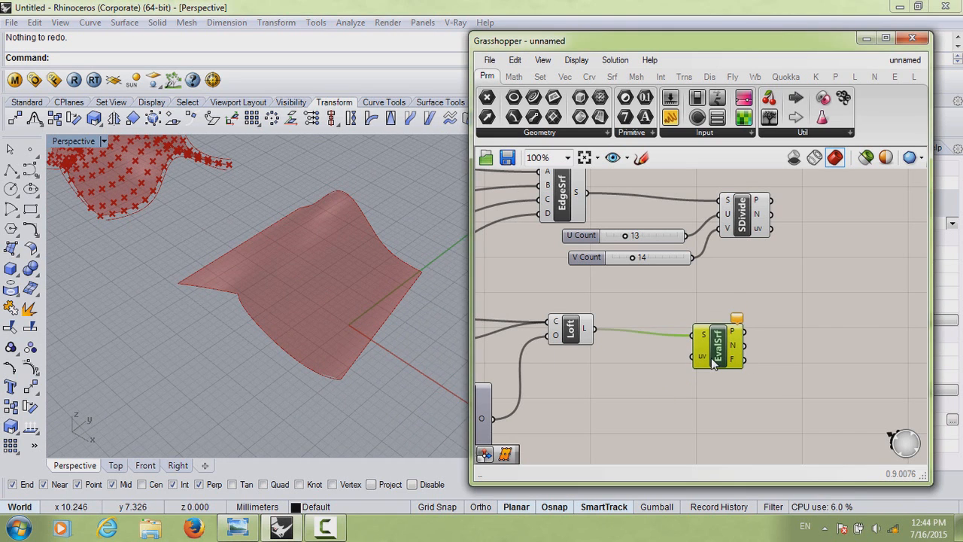
Add an MD Slider below the Loft component and move Evaluate Surface clear of it.
right_drag(645, 397, 660, 368)
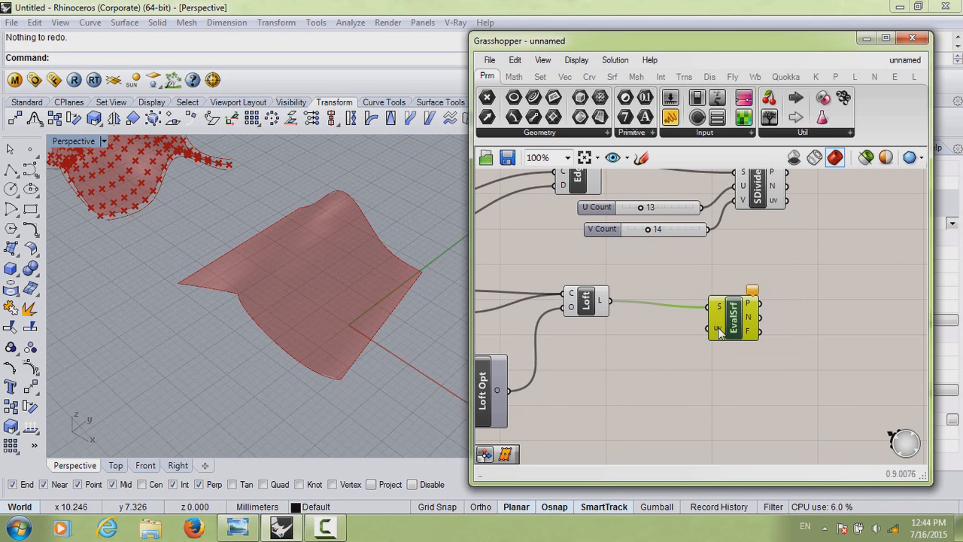
double_click(611, 371)
text(s)
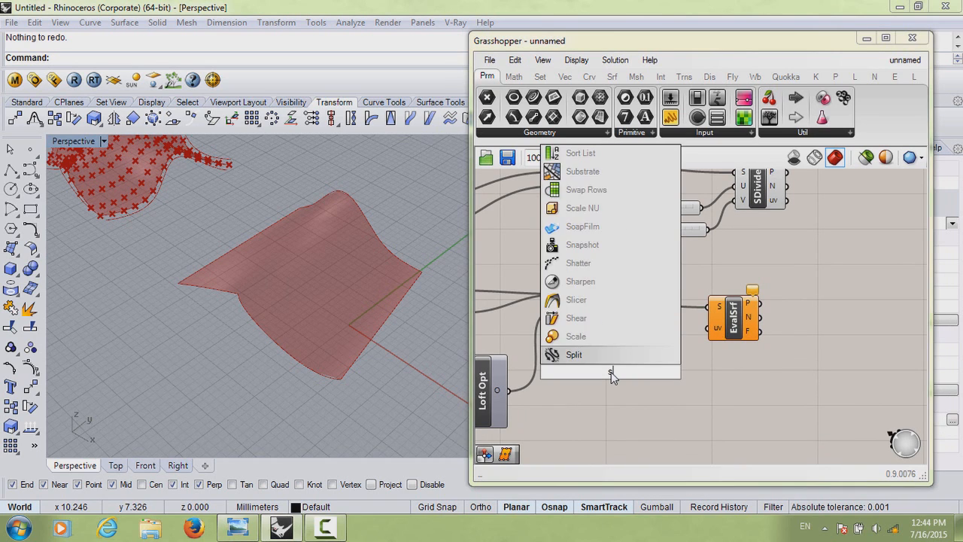
text(lider)
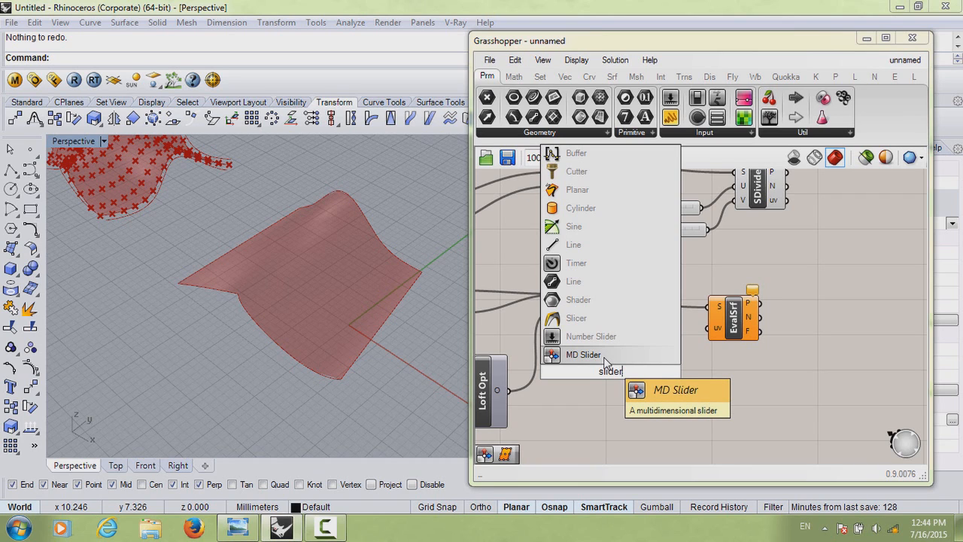
click(604, 358)
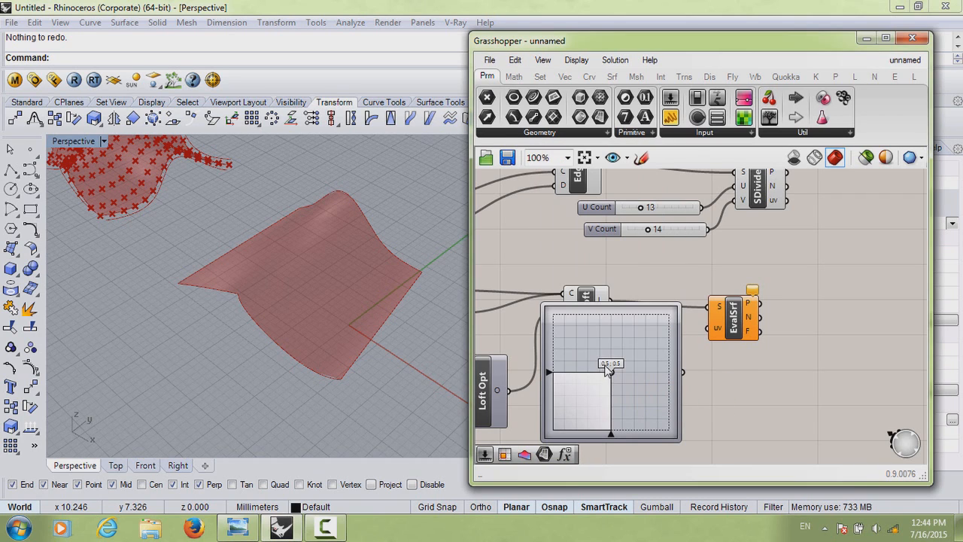
drag(626, 376, 630, 397)
drag(725, 324, 753, 318)
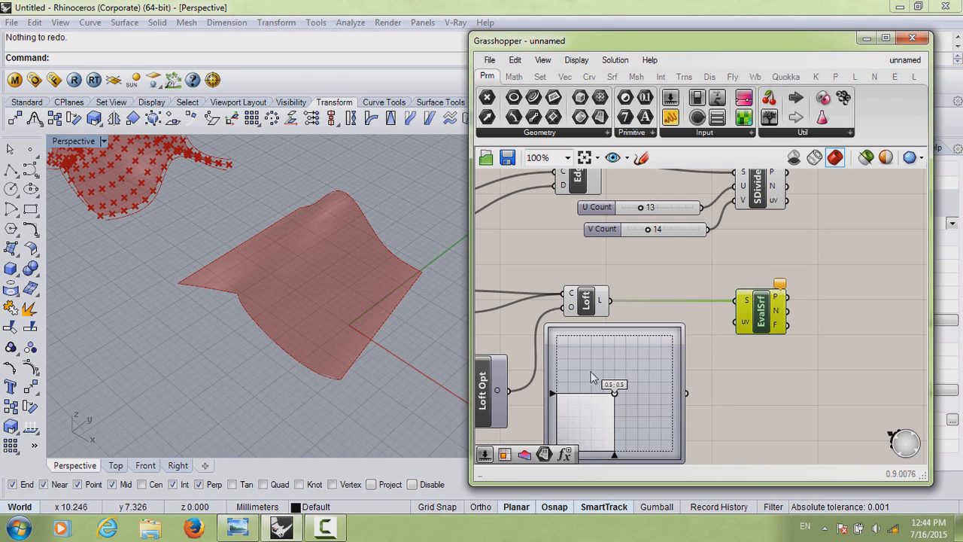
Connect the MD Slider to Evaluate Surface's uv input and set the slider to about 0.69, 0.54.
drag(612, 391, 608, 383)
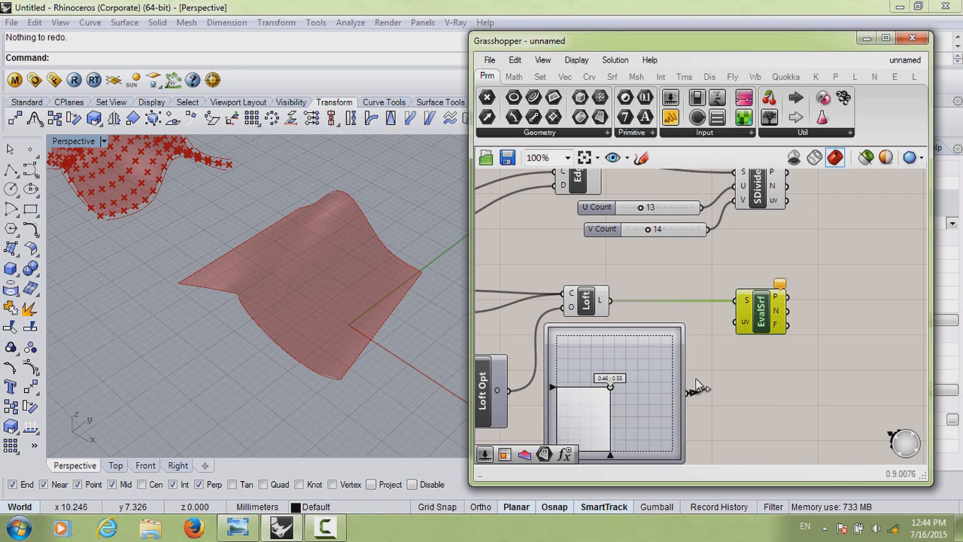
drag(687, 392, 736, 322)
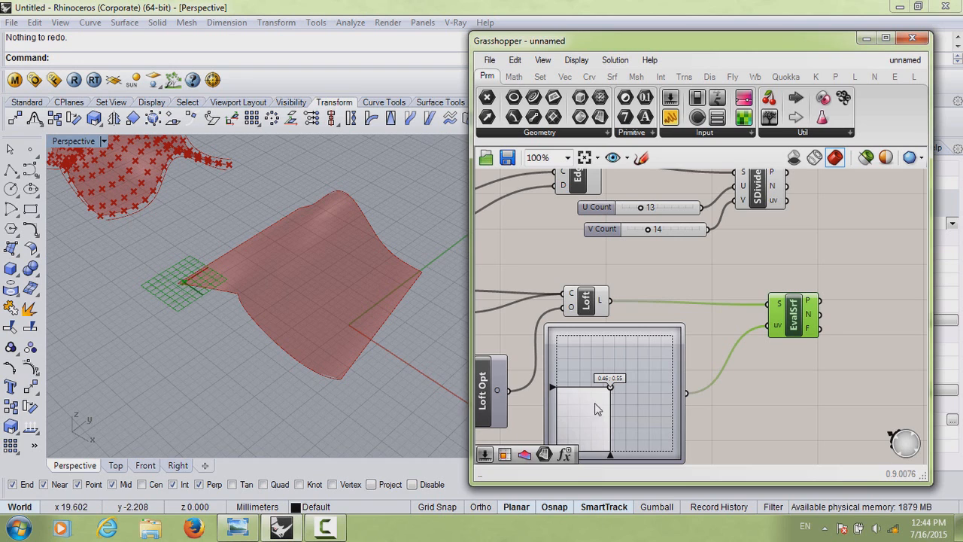
drag(612, 389, 631, 392)
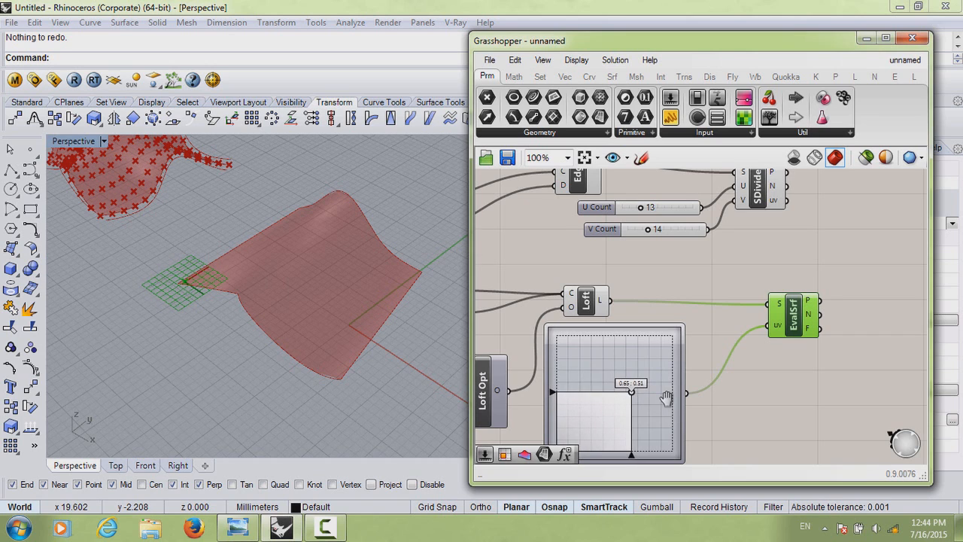
right_drag(664, 404, 679, 364)
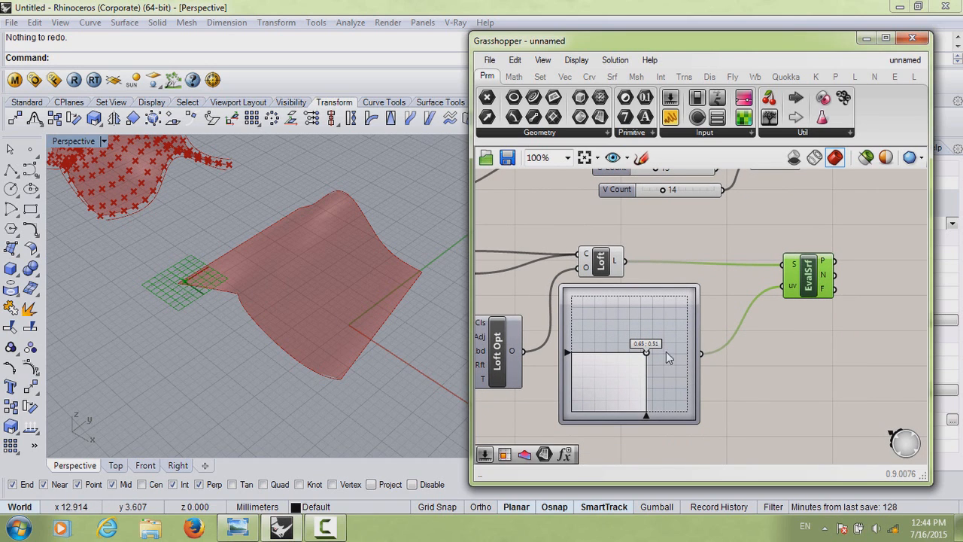
mouse_move(647, 352)
mouse_down()
mouse_move(621, 373)
mouse_move(653, 346)
mouse_up()
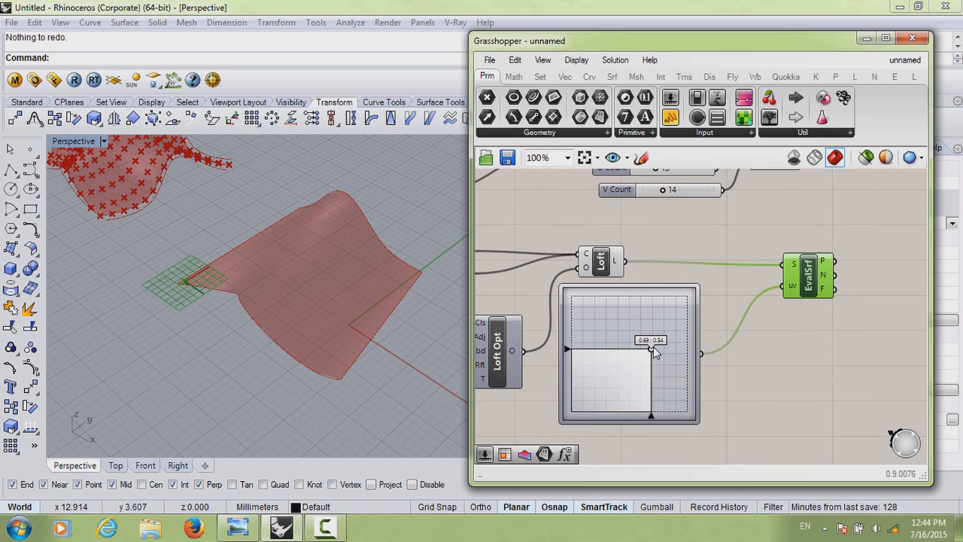
Reparameterize the surface input of the Evaluate Surface component.
right_drag(158, 305, 161, 315)
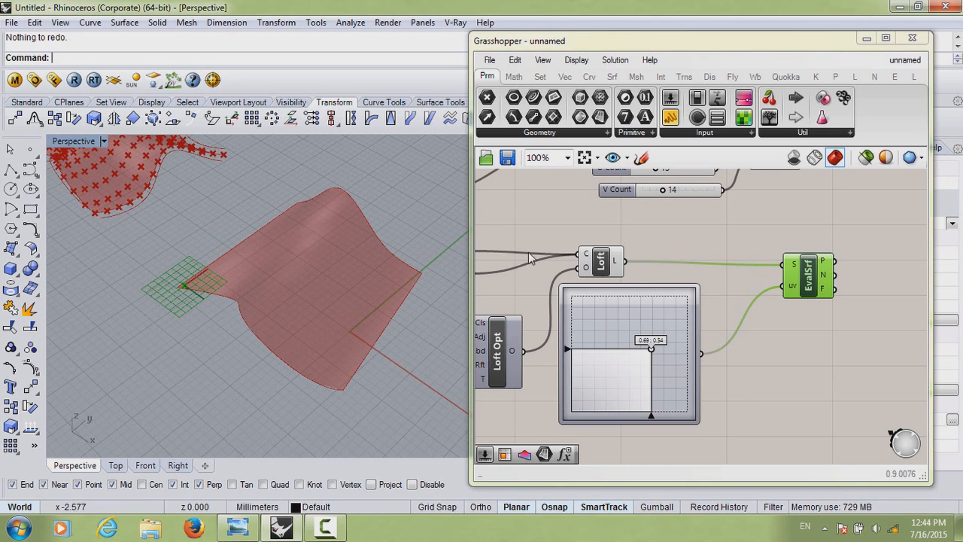
drag(815, 280, 812, 291)
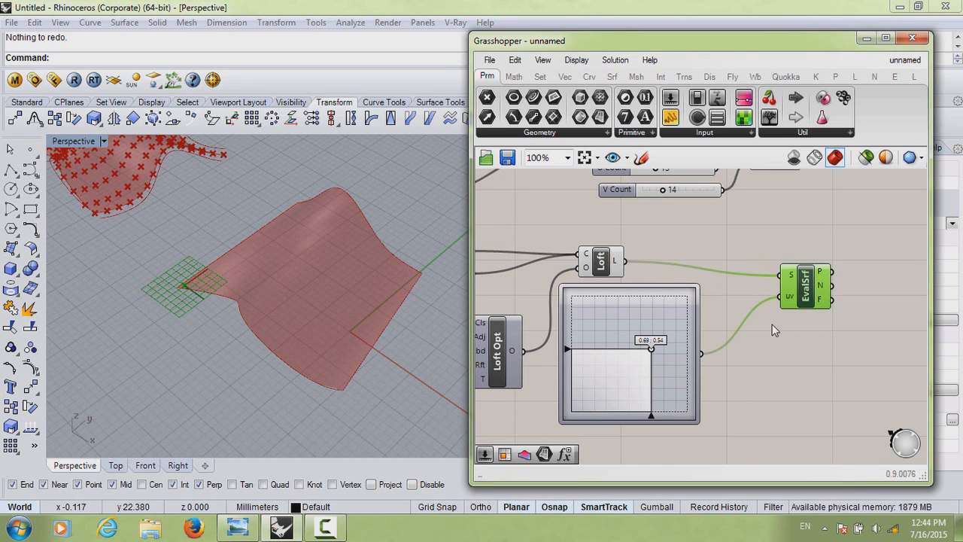
right_click(792, 279)
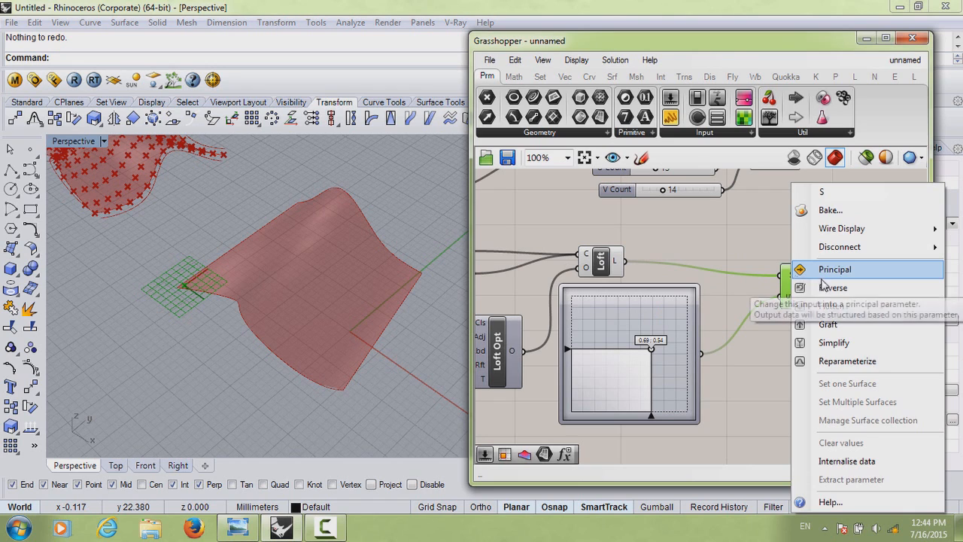
click(826, 364)
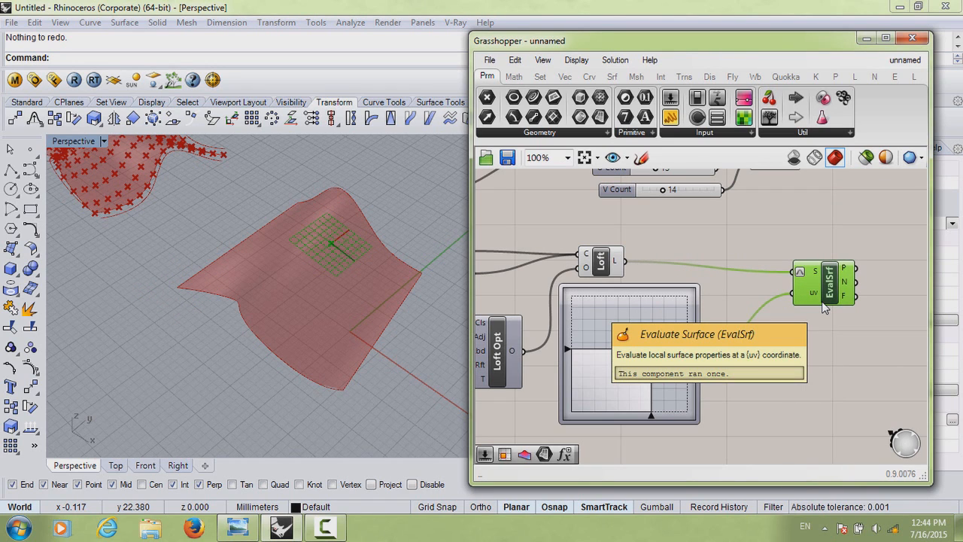
Move the evaluated frame across the lofted surface by setting the MD Slider to about 0.26, 0.63 and finally 0.44, 0.68.
drag(650, 352, 603, 343)
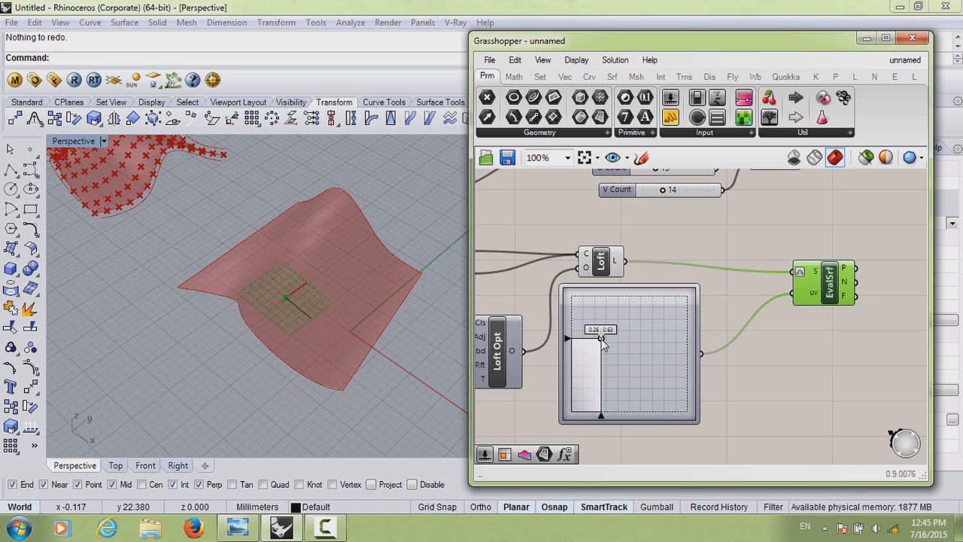
drag(816, 275, 807, 276)
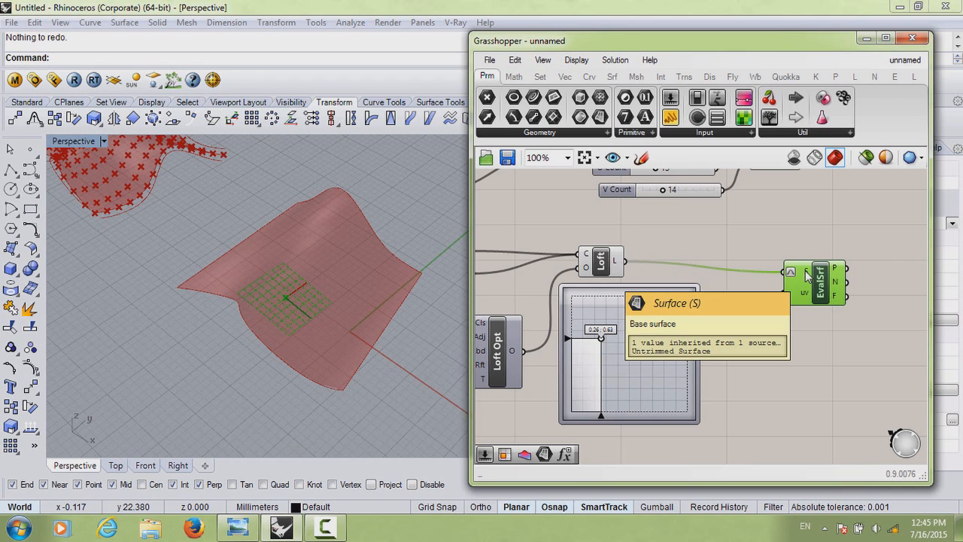
right_drag(351, 250, 304, 290)
drag(828, 280, 832, 284)
right_drag(261, 286, 275, 295)
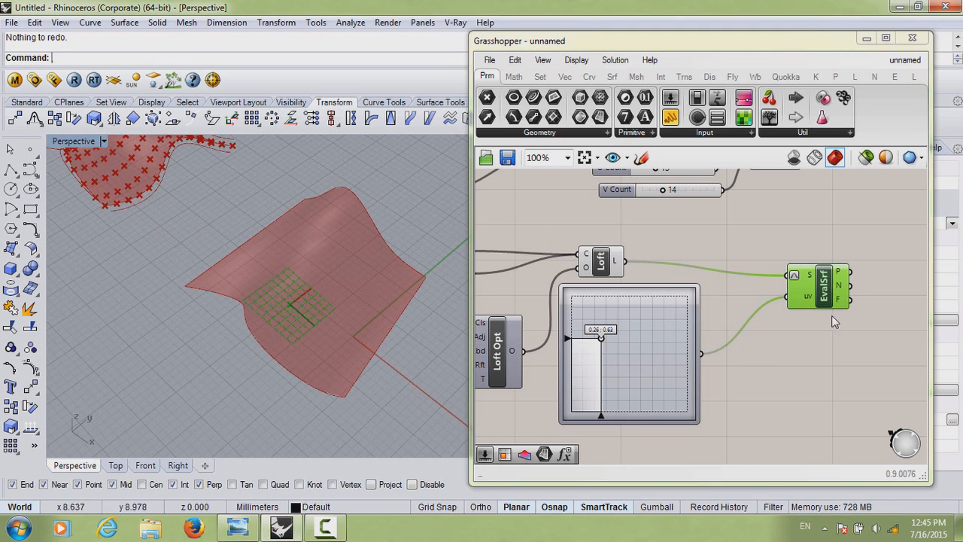
mouse_move(842, 277)
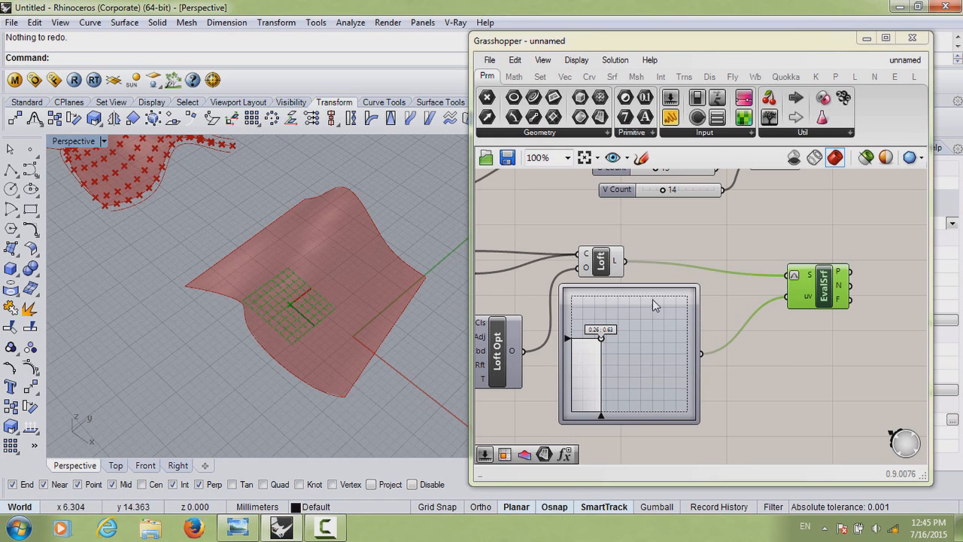
right_drag(713, 306, 666, 286)
right_drag(351, 319, 333, 304)
drag(561, 329, 575, 304)
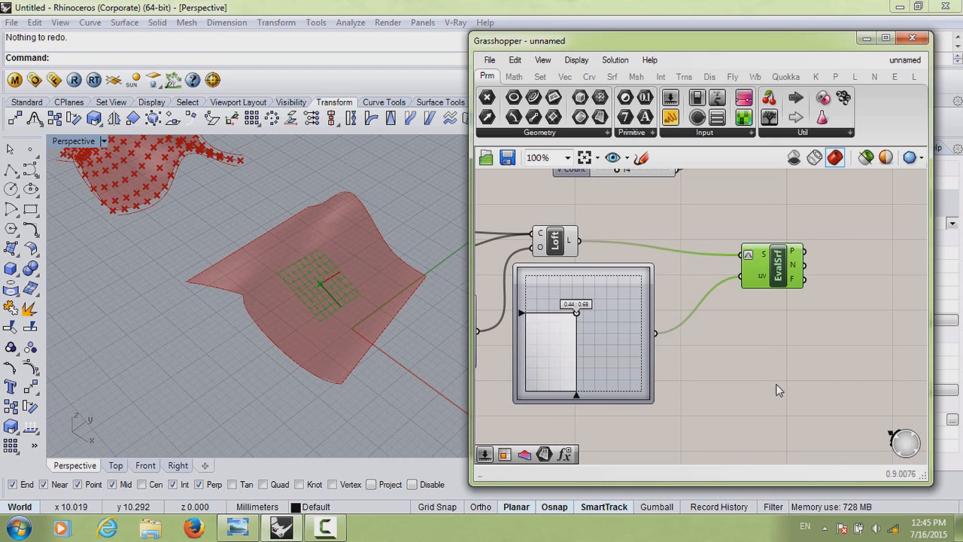
Move the Sweep1 component and its two curve parameters farther below the MD Slider, and bring the swept surface into view.
click(778, 388)
scroll(570, 353, down, 2)
right_drag(631, 390, 666, 282)
drag(620, 298, 494, 359)
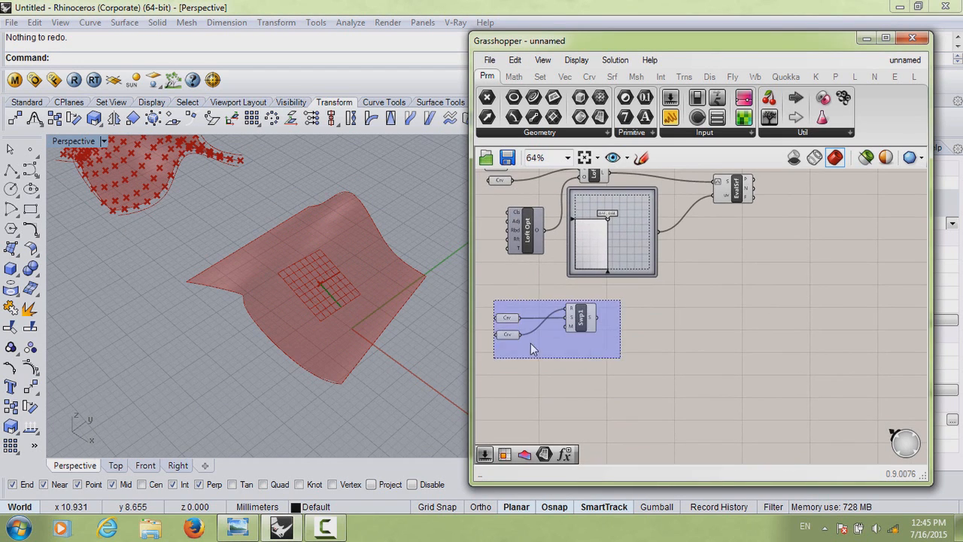
drag(577, 317, 629, 363)
click(366, 347)
right_drag(365, 347, 271, 307)
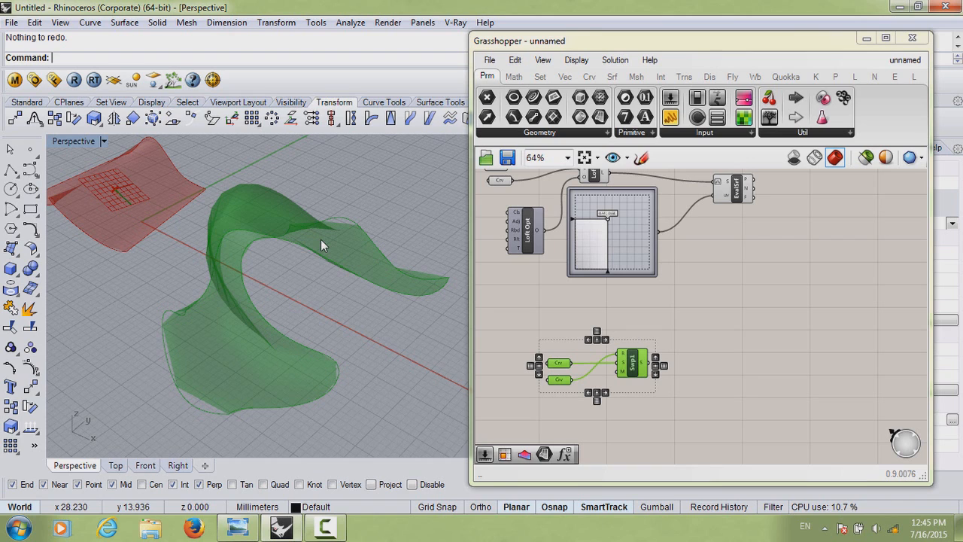
click(683, 385)
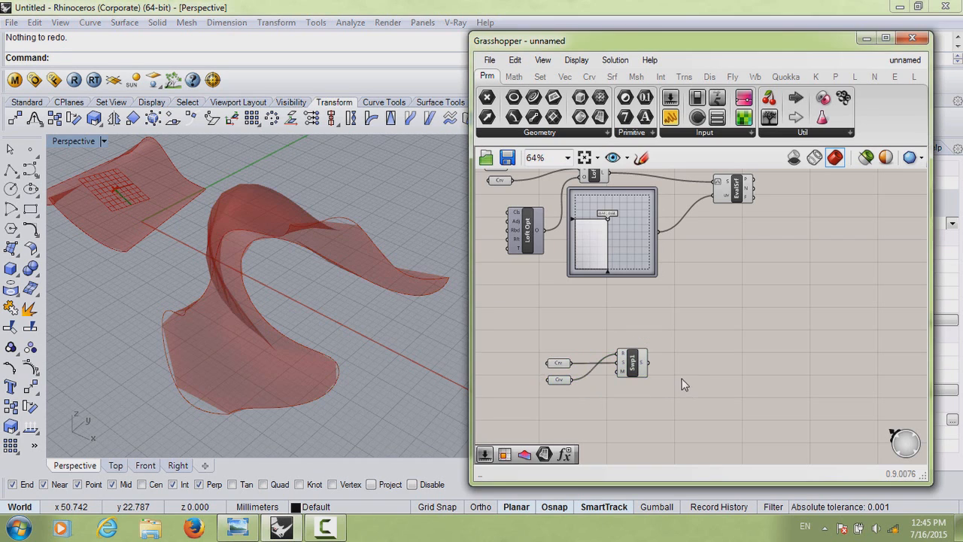
Add an Isotrim component and place it beside the Sweep1 component, leaving a gap between them.
double_click(691, 381)
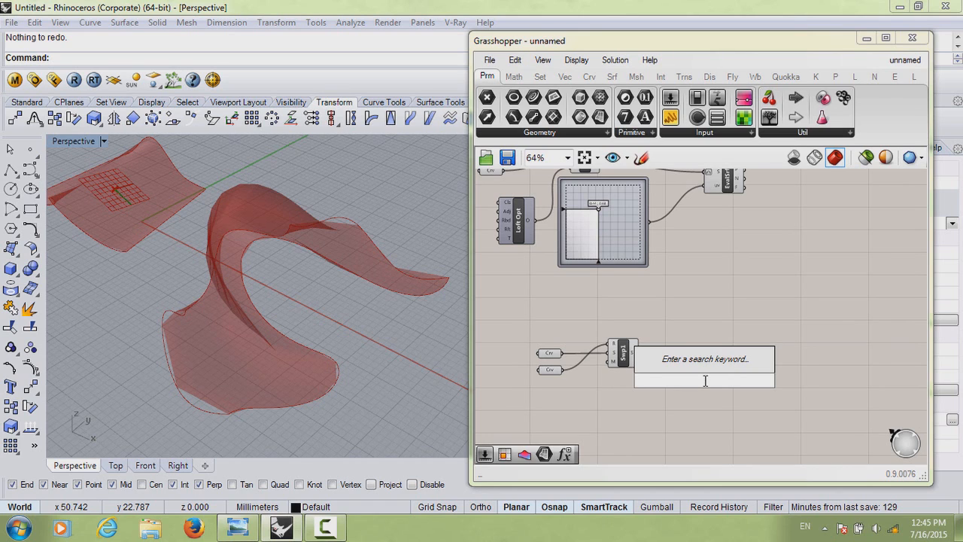
text(iso)
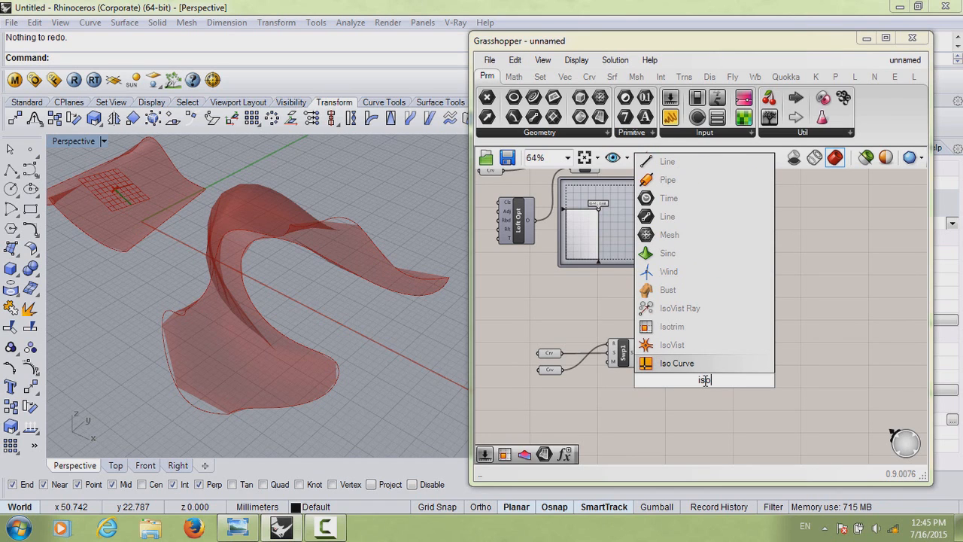
text(t)
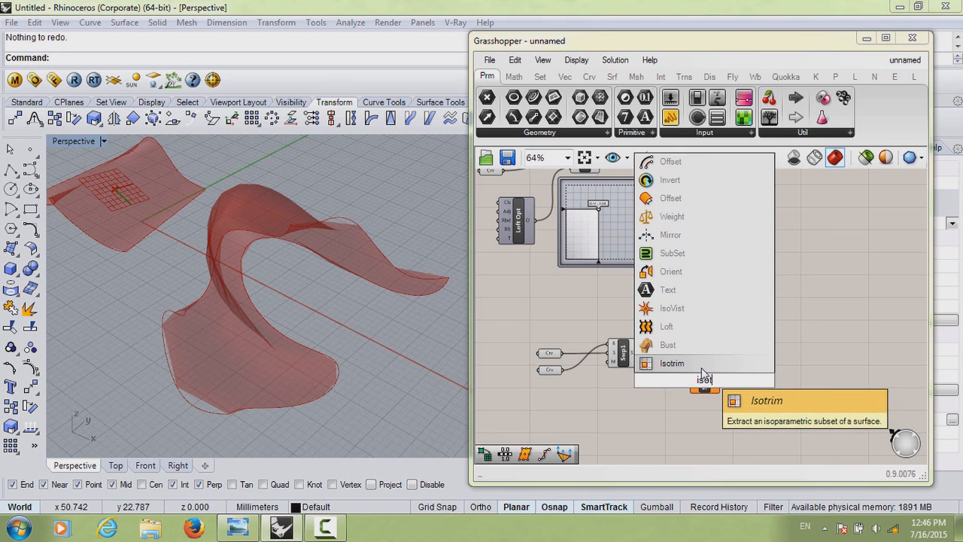
click(692, 365)
scroll(745, 339, up, 2)
drag(739, 337, 729, 348)
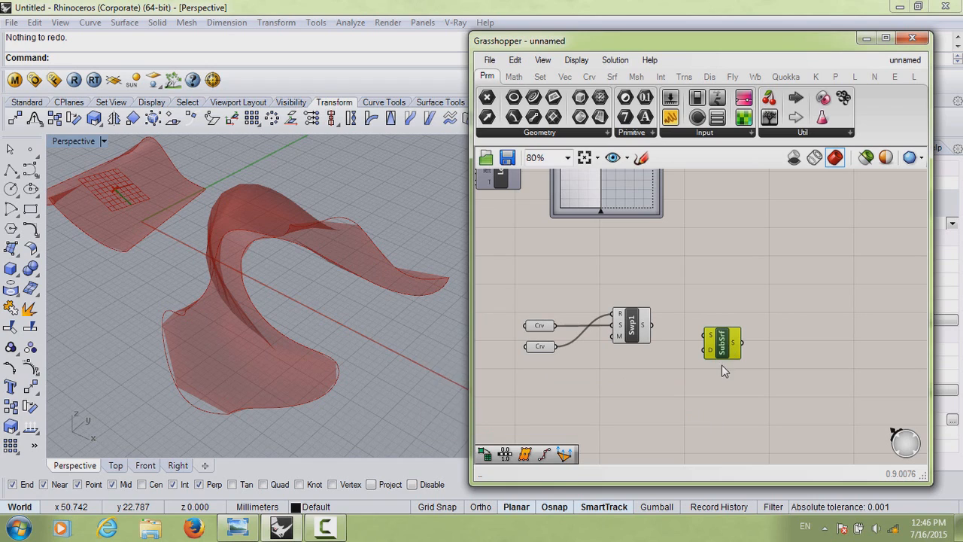
mouse_move(721, 350)
mouse_down()
mouse_move(727, 340)
mouse_move(721, 346)
mouse_up()
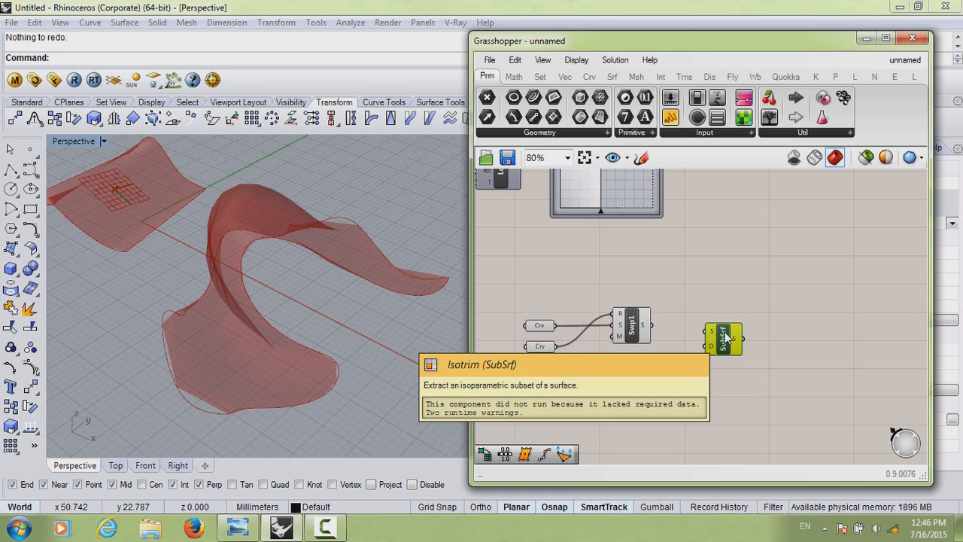
drag(726, 339, 746, 340)
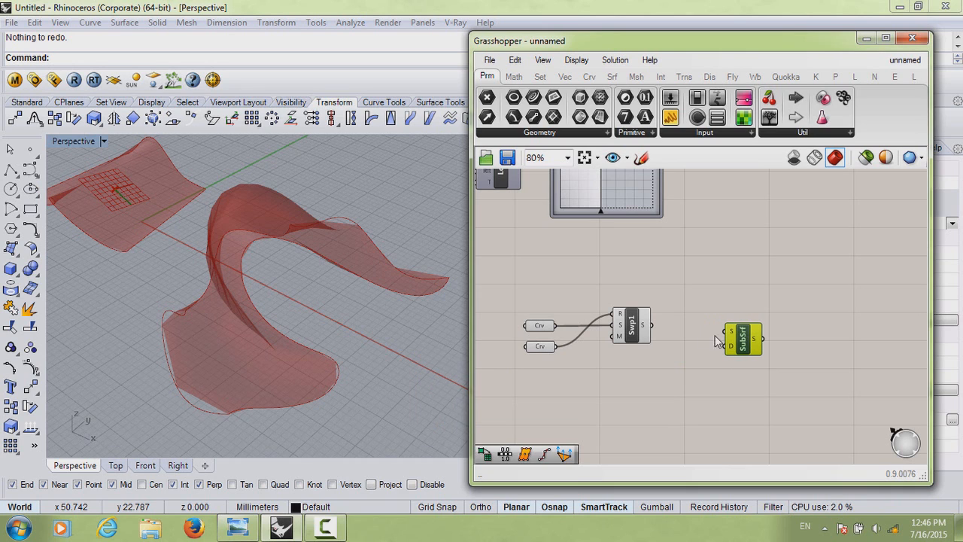
Connect the Sweep1 surface output to the surface input of the Isotrim component.
drag(652, 326, 727, 332)
mouse_move(300, 302)
right_down()
mouse_move(338, 269)
mouse_move(370, 279)
mouse_move(354, 276)
mouse_move(312, 313)
right_up()
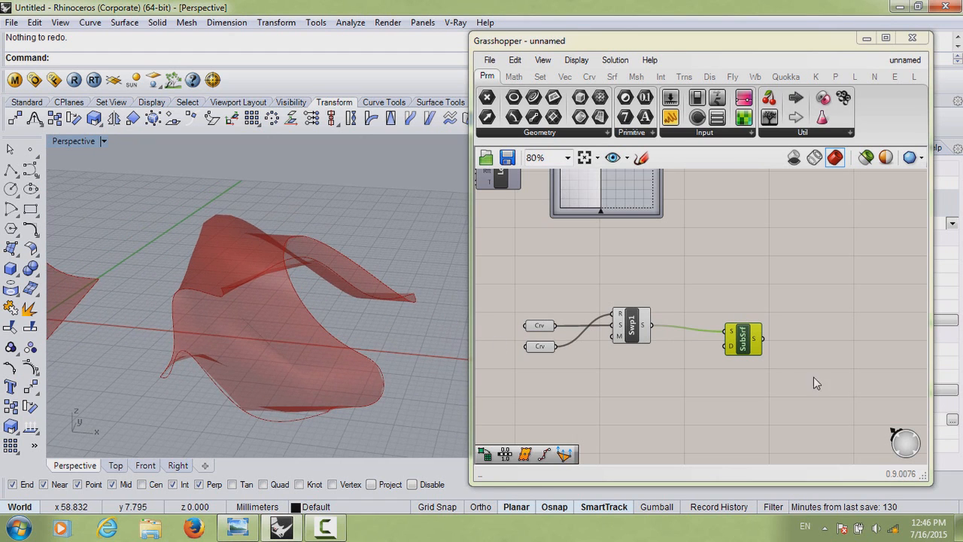
drag(738, 338, 742, 337)
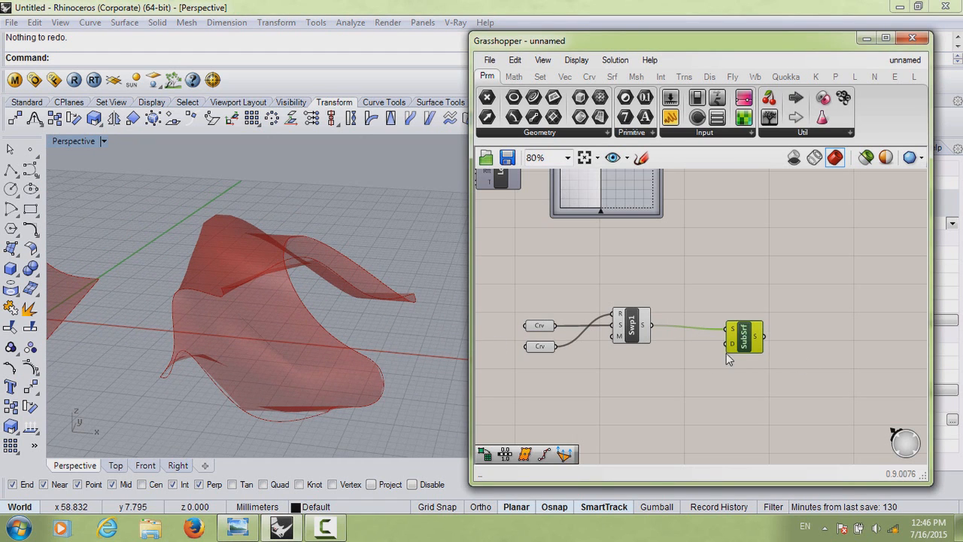
Add a Divide Domain² component below Sweep1 and connect its segments output to the Isotrim domain input.
double_click(688, 386)
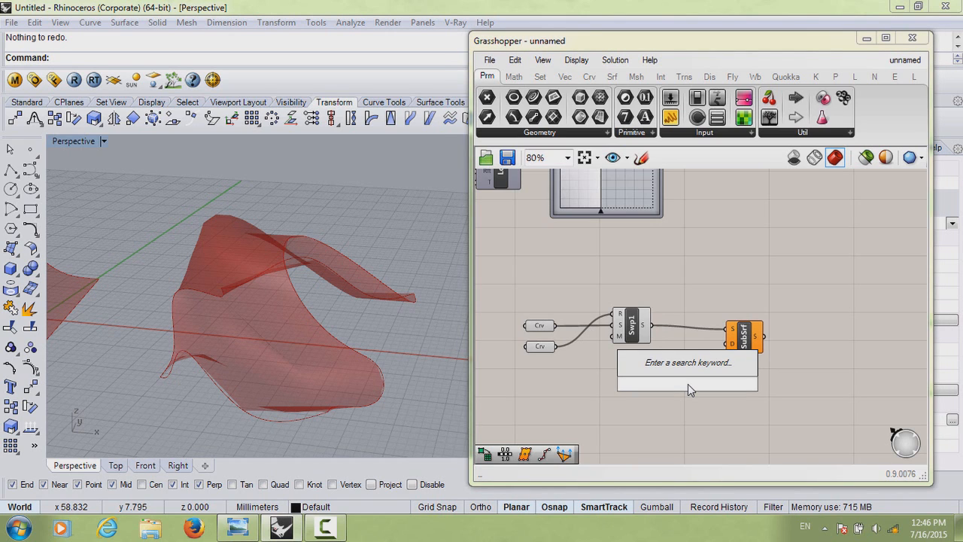
text(divide)
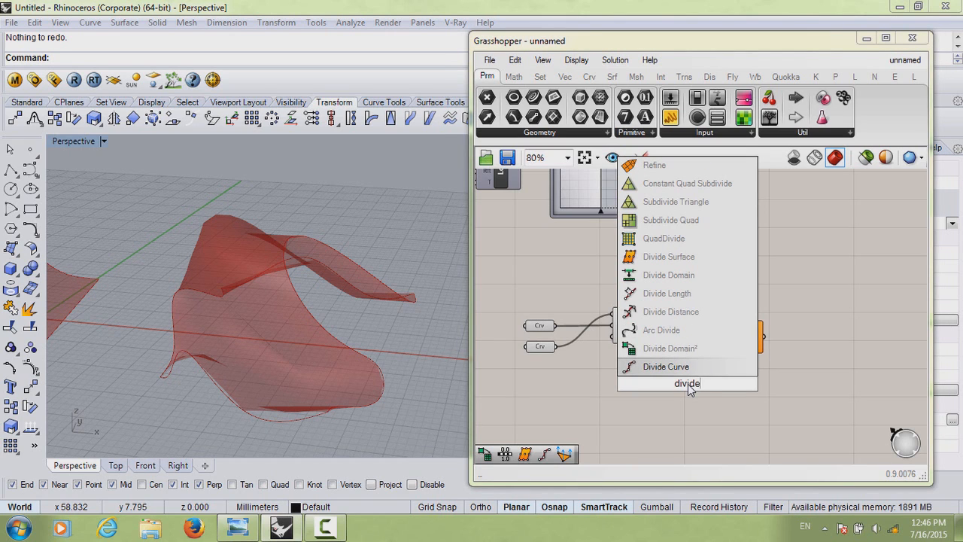
click(680, 350)
drag(703, 360, 762, 344)
drag(664, 386, 680, 385)
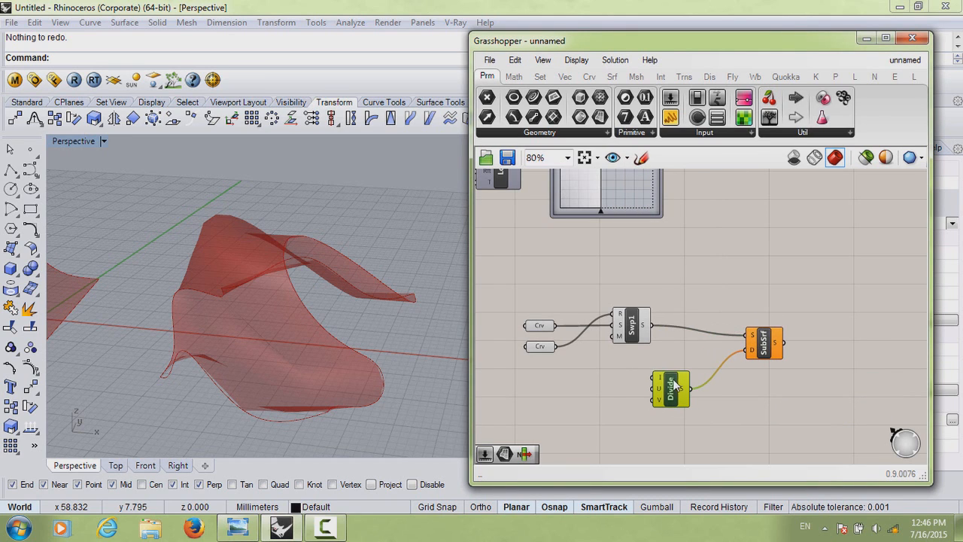
Feed the Sweep1 surface into the domain input of Divide Domain² and adjust the placement of Isotrim and Divide Domain².
drag(651, 326, 685, 388)
drag(764, 342, 757, 327)
mouse_move(702, 382)
mouse_down()
mouse_move(696, 371)
mouse_move(706, 379)
mouse_up()
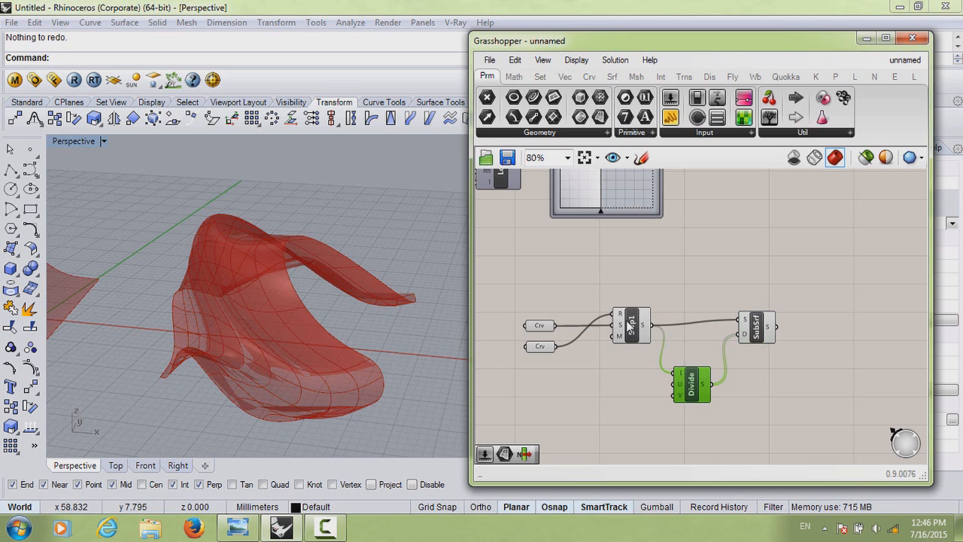
Arrange the Sweep1, Divide Domain² and Isotrim components so that Sweep1 and Isotrim line up with a straight wire.
drag(631, 324, 625, 317)
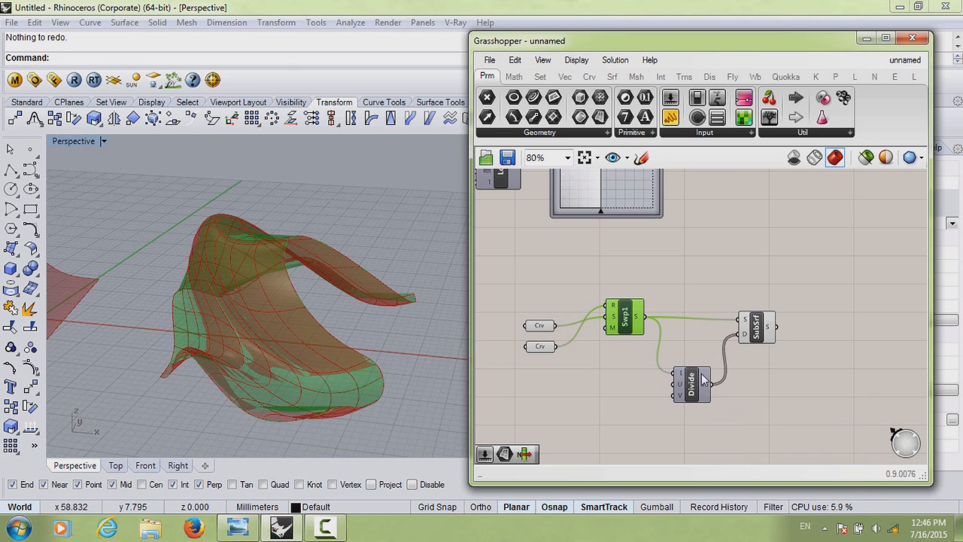
drag(693, 387, 687, 385)
drag(759, 334, 765, 341)
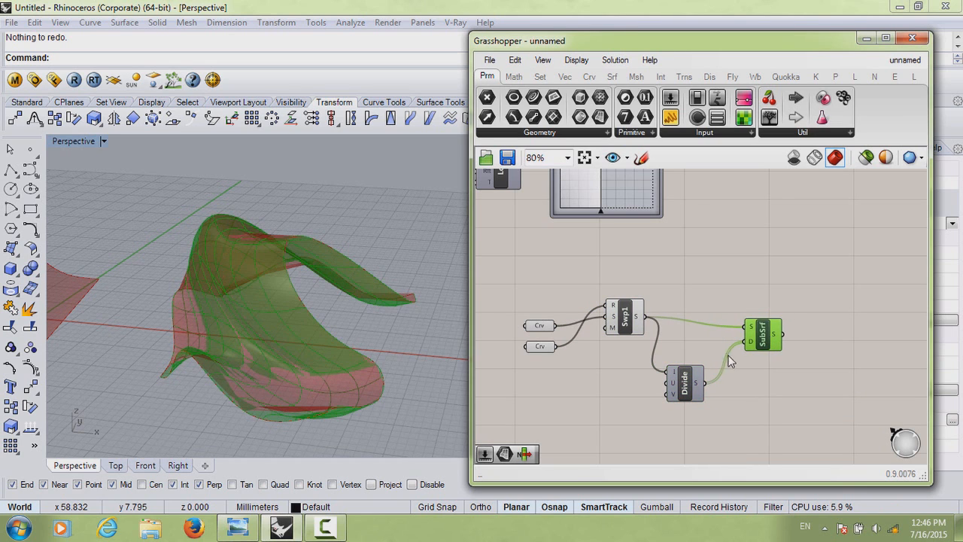
drag(682, 381, 687, 381)
drag(764, 337, 766, 326)
click(653, 337)
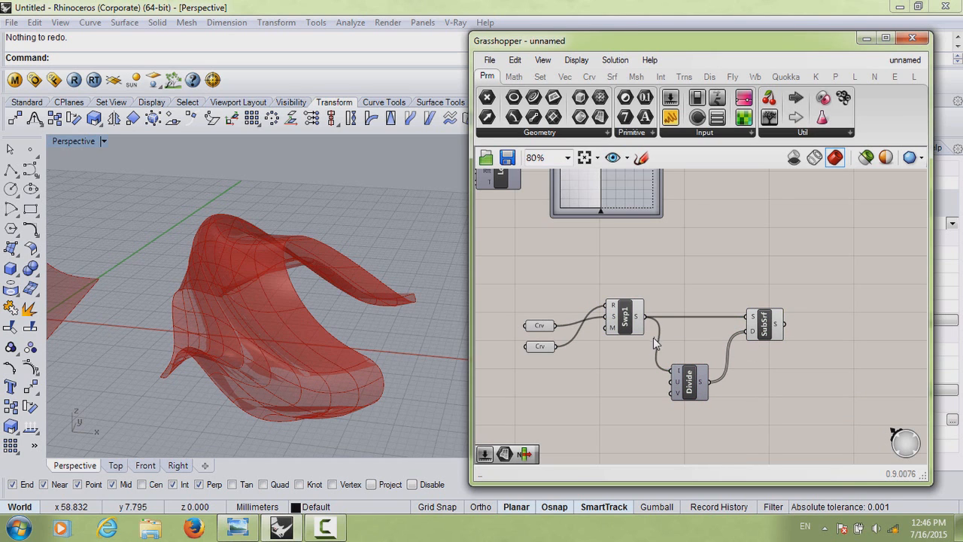
right_drag(238, 332, 272, 309)
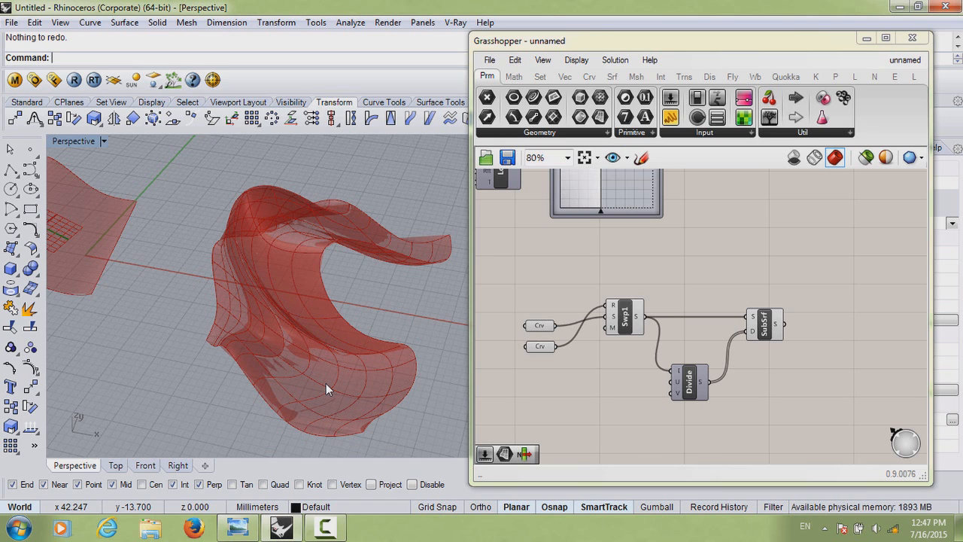
right_drag(326, 383, 330, 390)
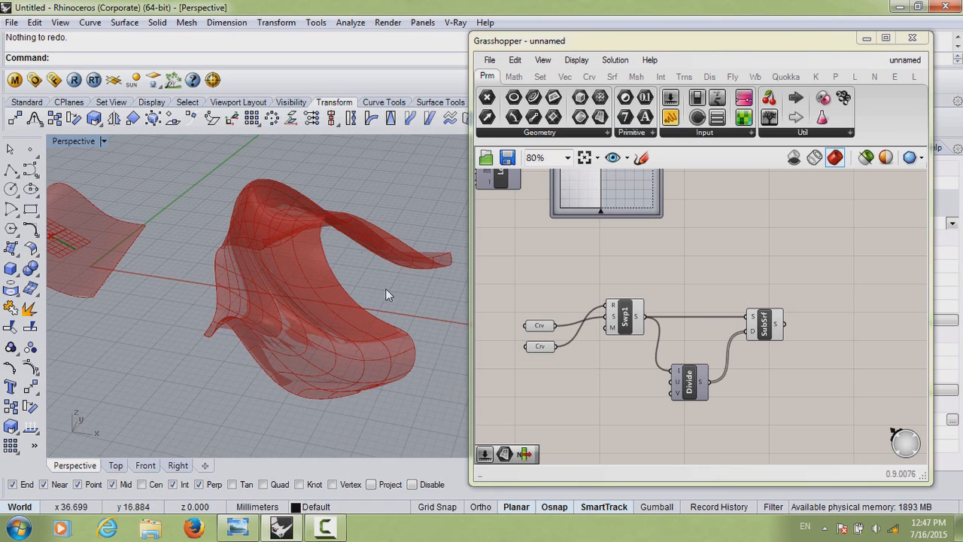
Add a Number Slider beside the count inputs of the Divide Domain² component.
double_click(605, 400)
text(slider)
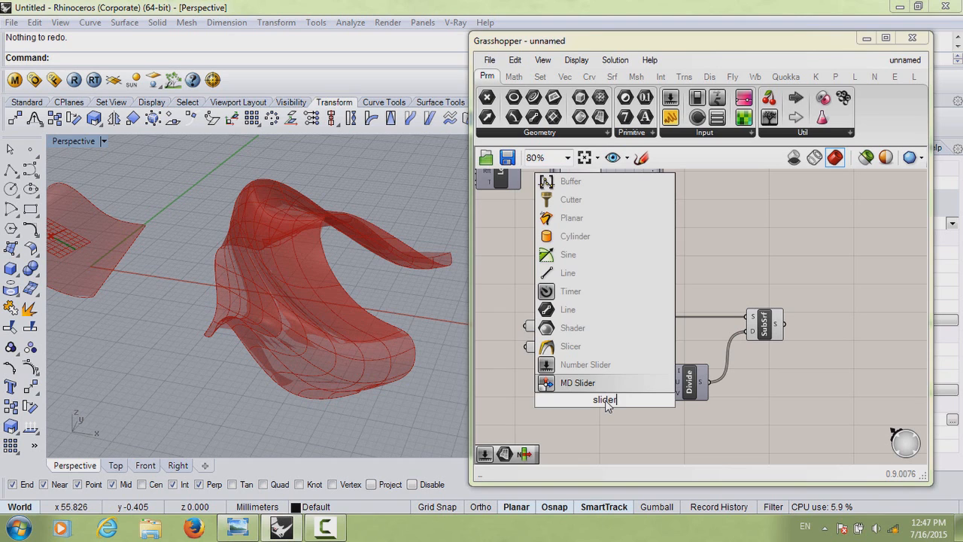
key(Up)
key(Return)
double_click(606, 400)
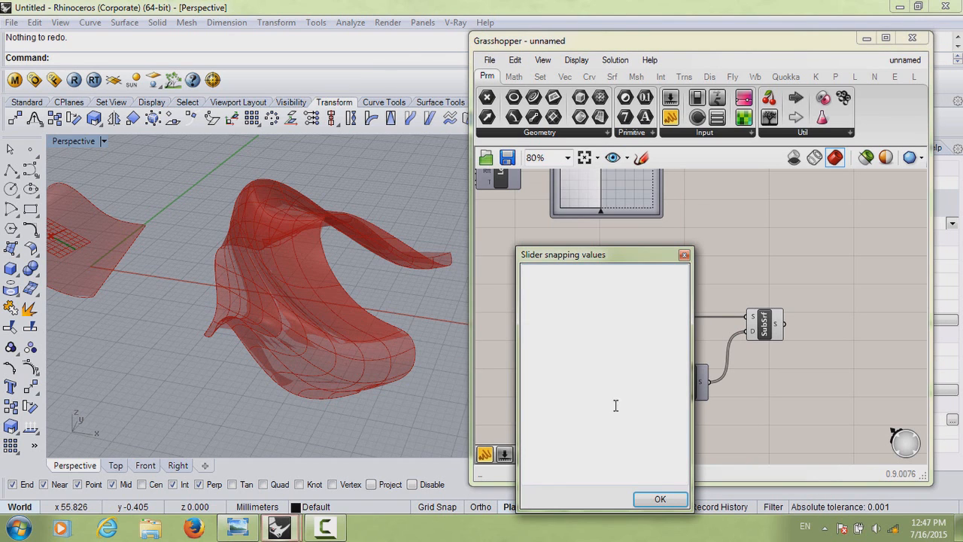
click(657, 499)
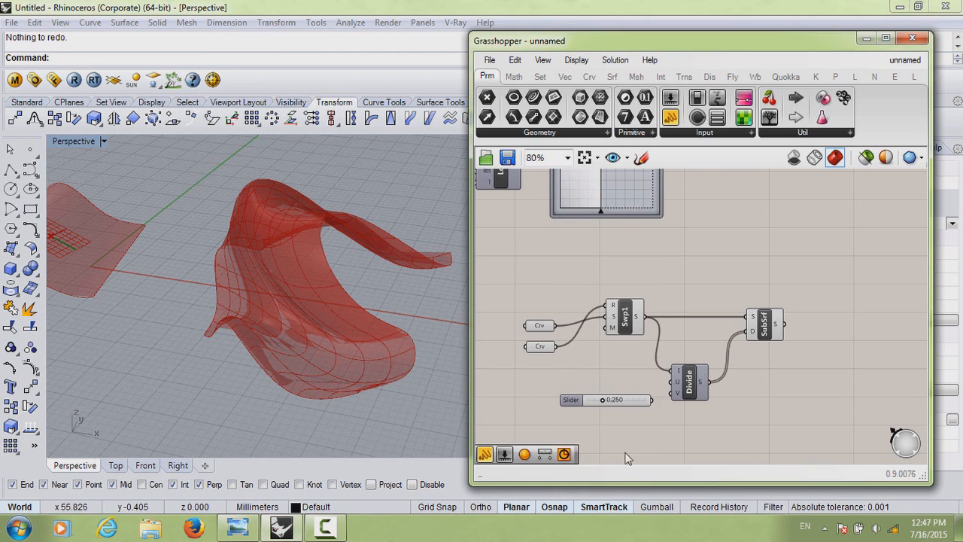
Configure the new slider with 0 decimal digits and a maximum of 50.
right_click(602, 403)
click(642, 379)
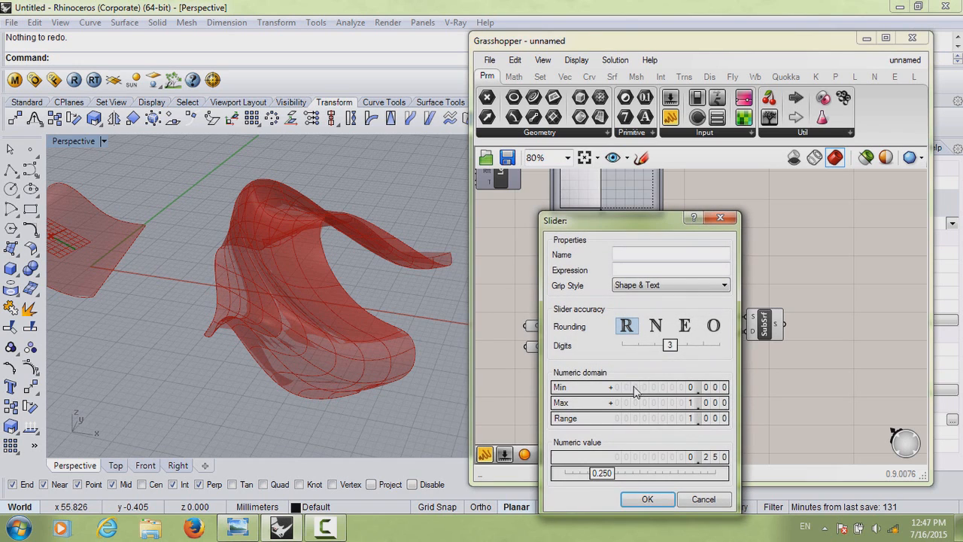
drag(669, 346, 622, 346)
double_click(651, 403)
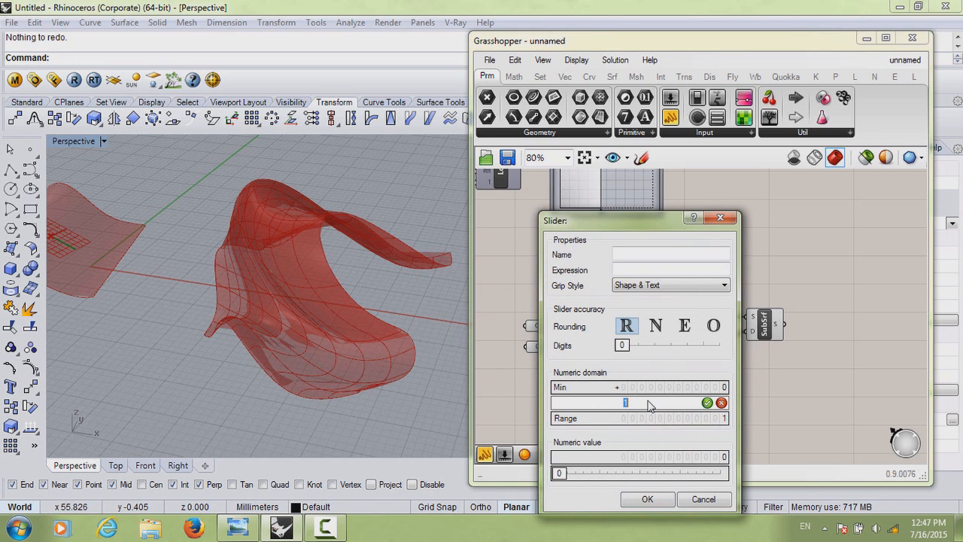
text(50)
click(649, 502)
Duplicate the slider below, connect the pair to the U and V inputs of Divide Domain², and set them to 18 and 14.
drag(590, 394, 592, 425)
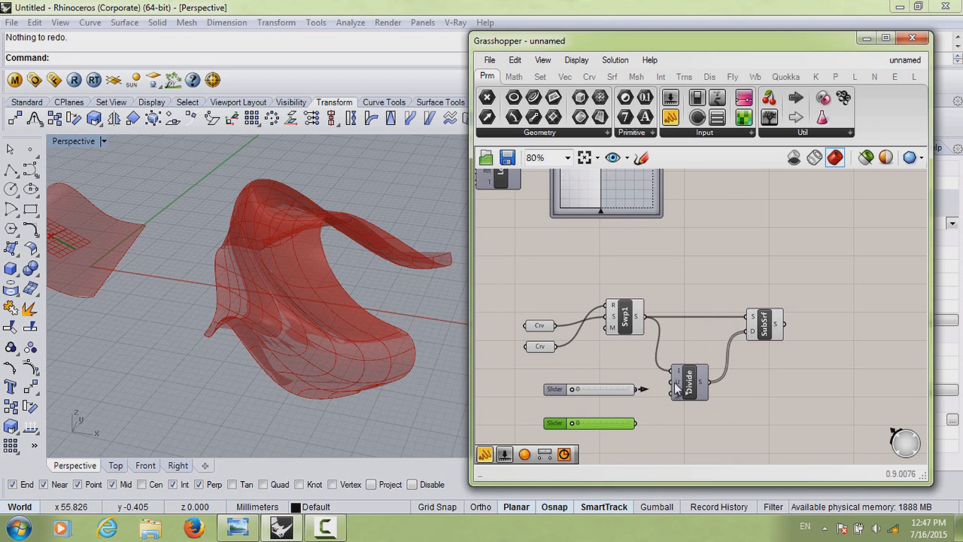
drag(675, 383, 675, 382)
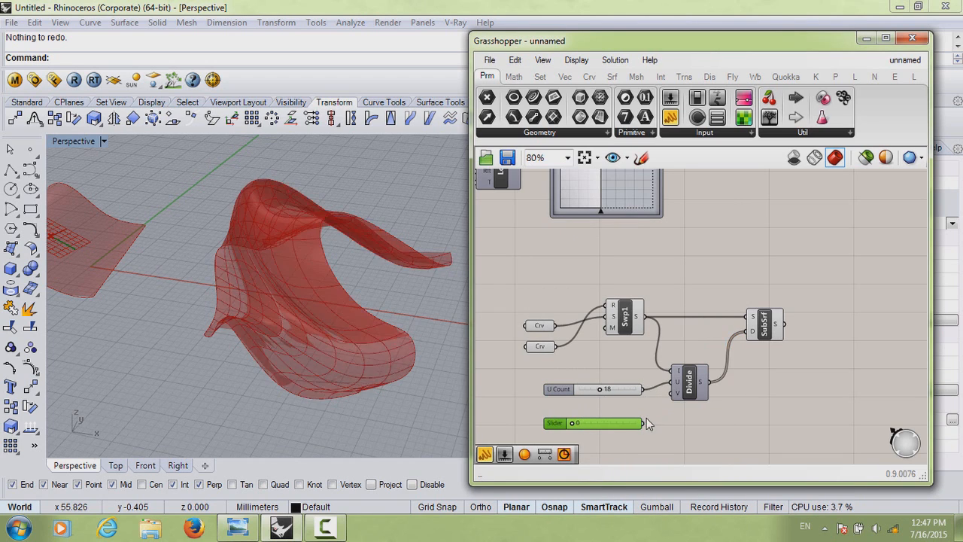
drag(644, 423, 673, 394)
drag(583, 426, 596, 423)
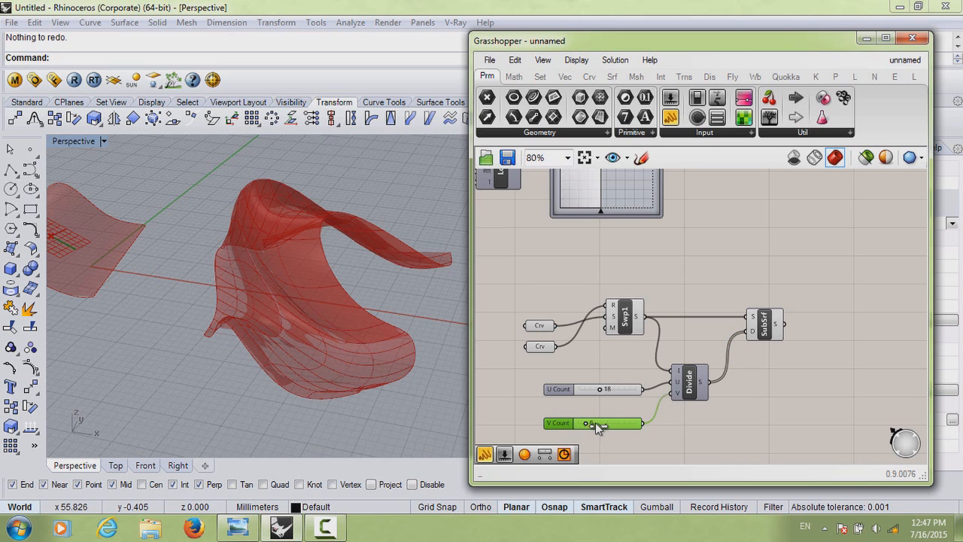
Set the U Count slider to 26 and the V Count slider to 12.
mouse_move(605, 390)
mouse_down()
mouse_move(595, 392)
mouse_move(604, 390)
mouse_up()
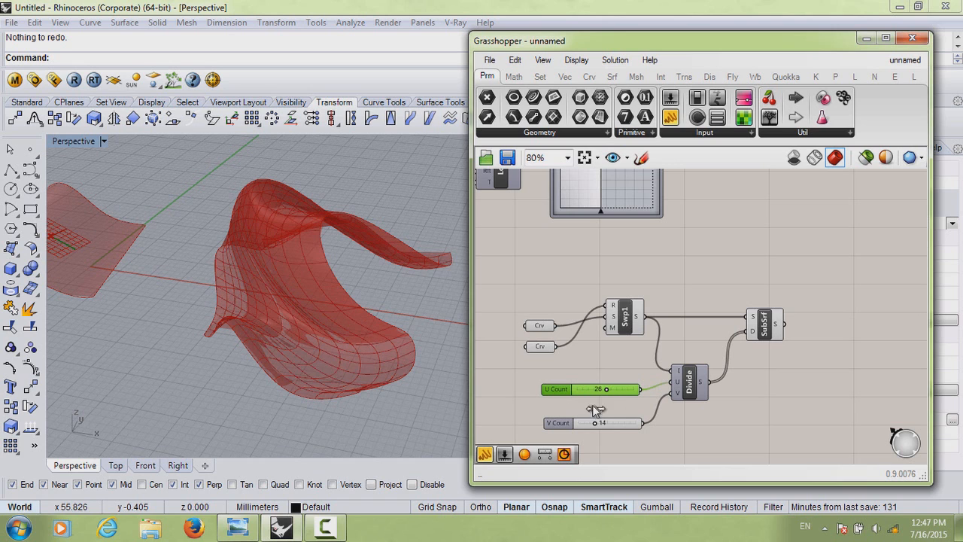
mouse_move(592, 426)
mouse_down()
mouse_move(609, 424)
mouse_move(596, 425)
mouse_up()
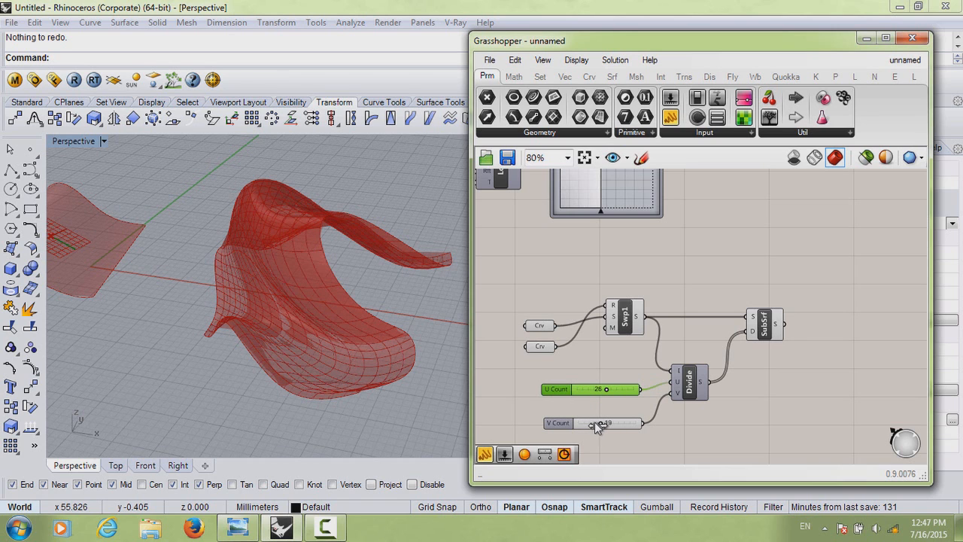
mouse_move(367, 320)
right_down()
mouse_move(380, 349)
mouse_move(362, 351)
mouse_move(363, 322)
right_up()
Turn off the preview of the Sweep1 component.
click(623, 316)
right_click(619, 319)
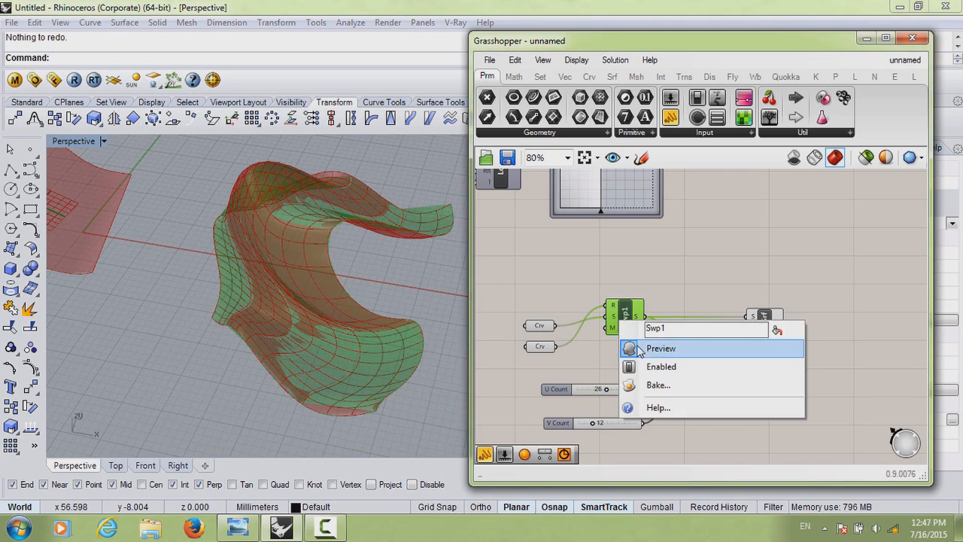
click(644, 347)
right_drag(428, 341, 340, 326)
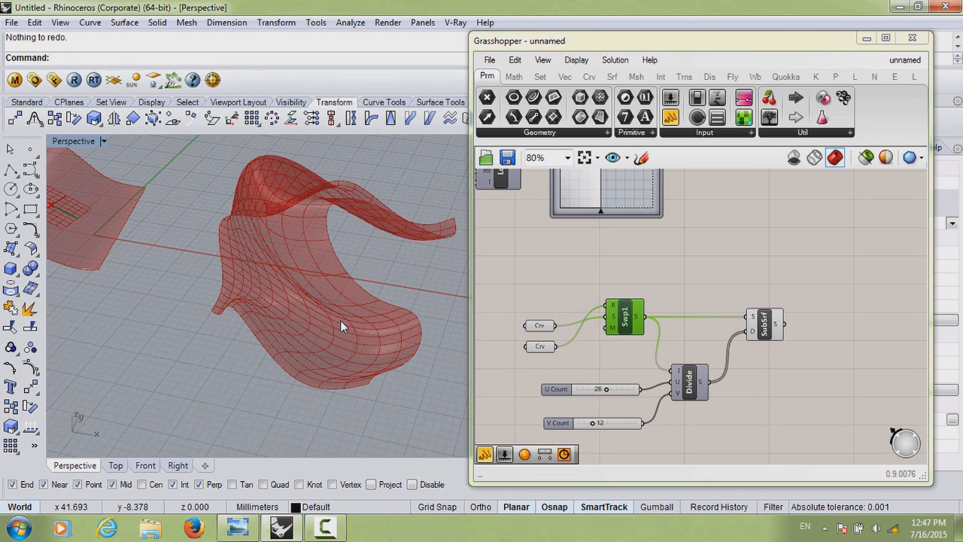
Shift Divide Domain² slightly away from its sliders, realign Isotrim, and examine the subdivided surface from other angles.
drag(764, 324, 760, 314)
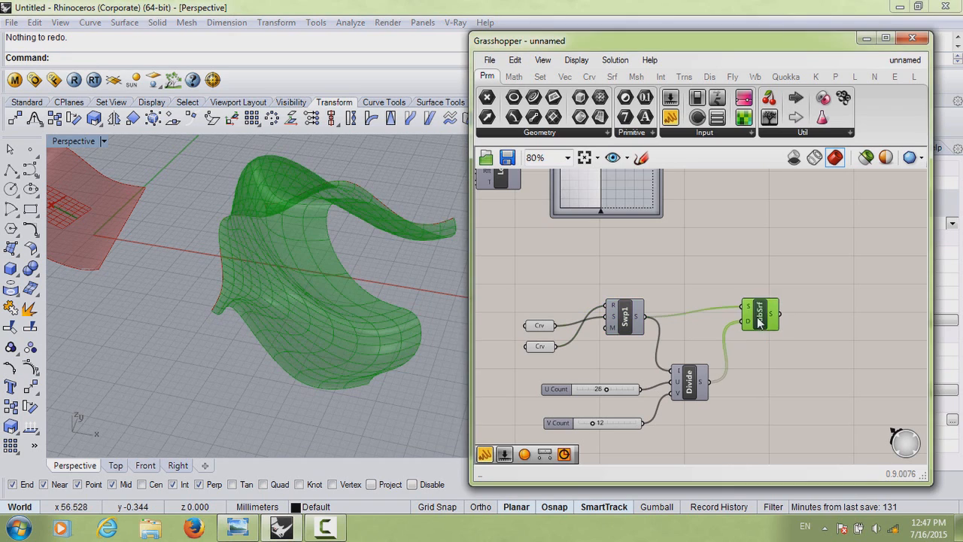
drag(701, 383, 712, 384)
drag(771, 317, 776, 329)
click(776, 357)
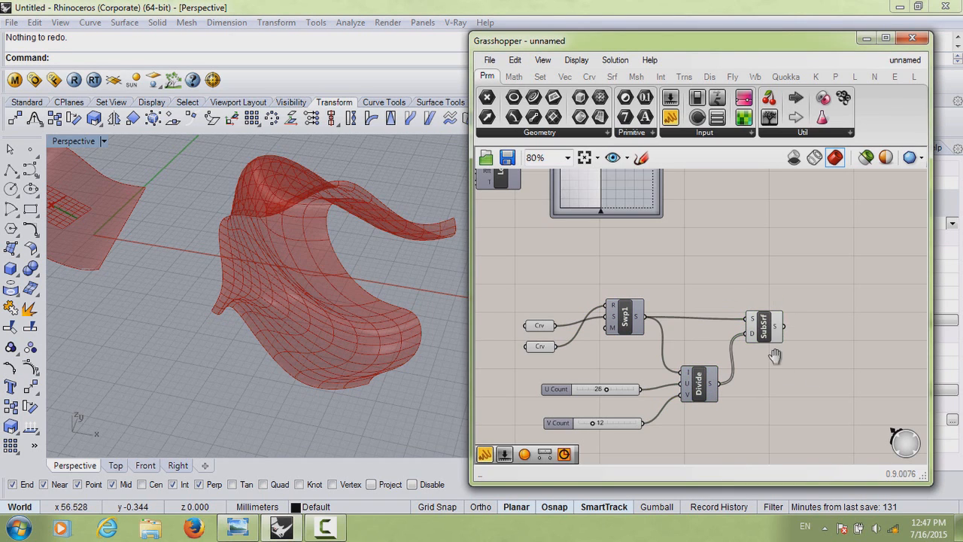
right_drag(784, 372, 775, 341)
right_drag(335, 319, 410, 360)
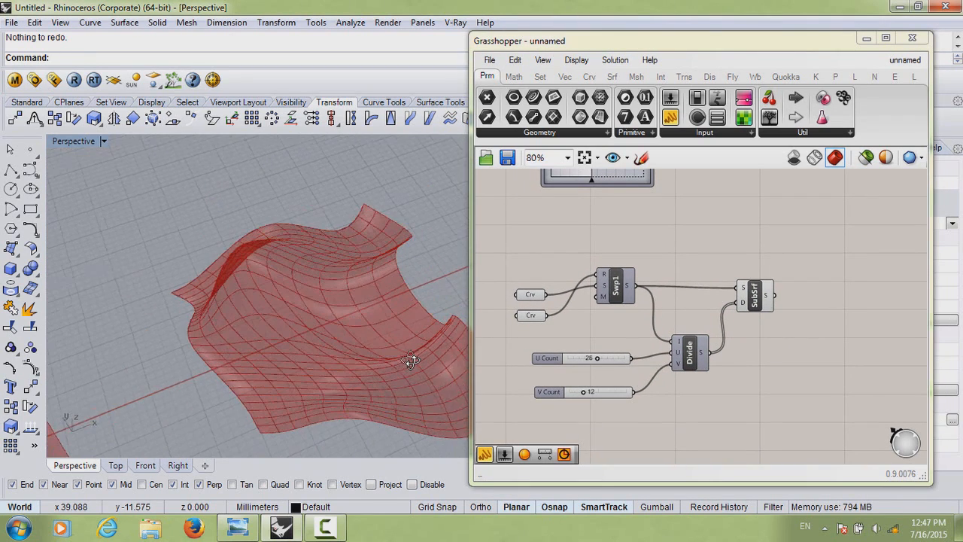
right_drag(157, 283, 293, 331)
scroll(293, 331, down, 5)
Add a List Item component beyond Isotrim and connect the Isotrim subsurfaces to its list input.
right_drag(837, 346, 798, 346)
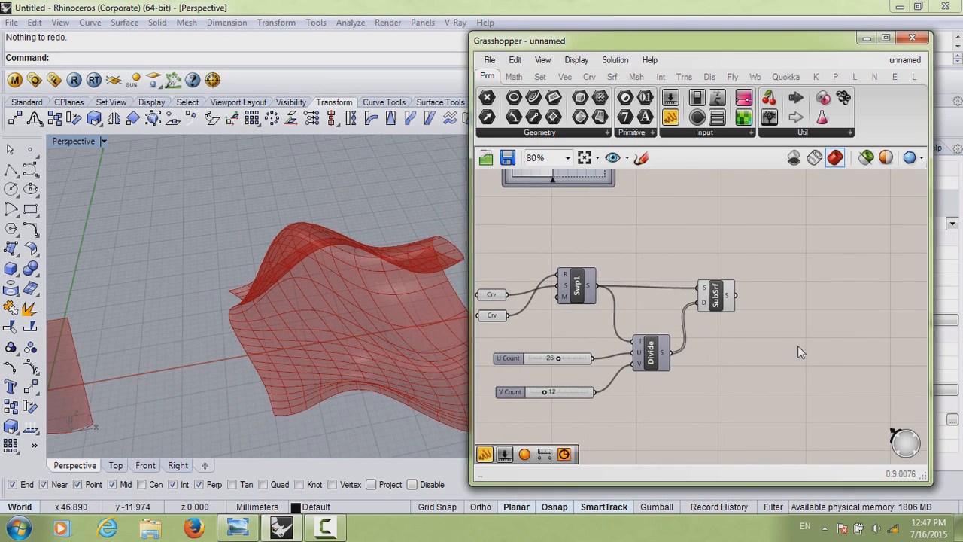
double_click(849, 341)
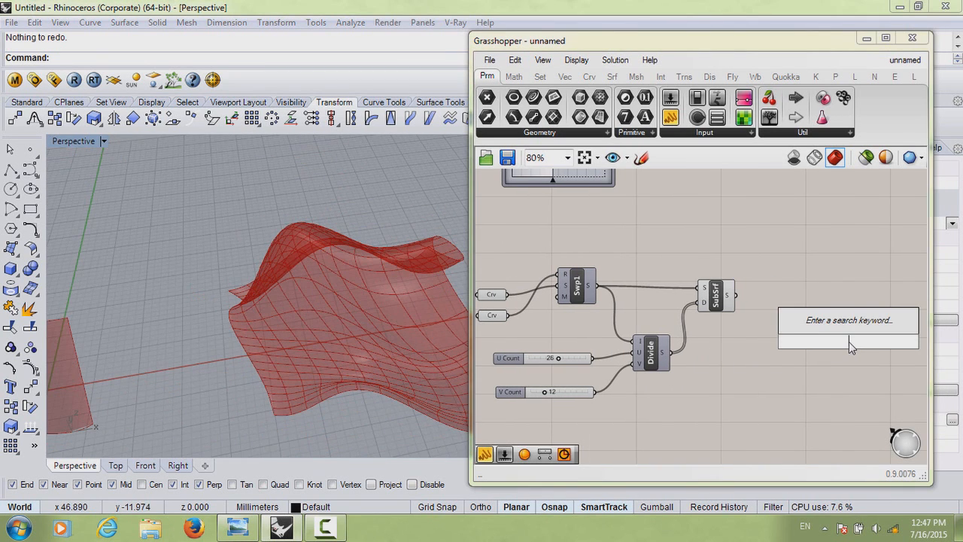
text(list)
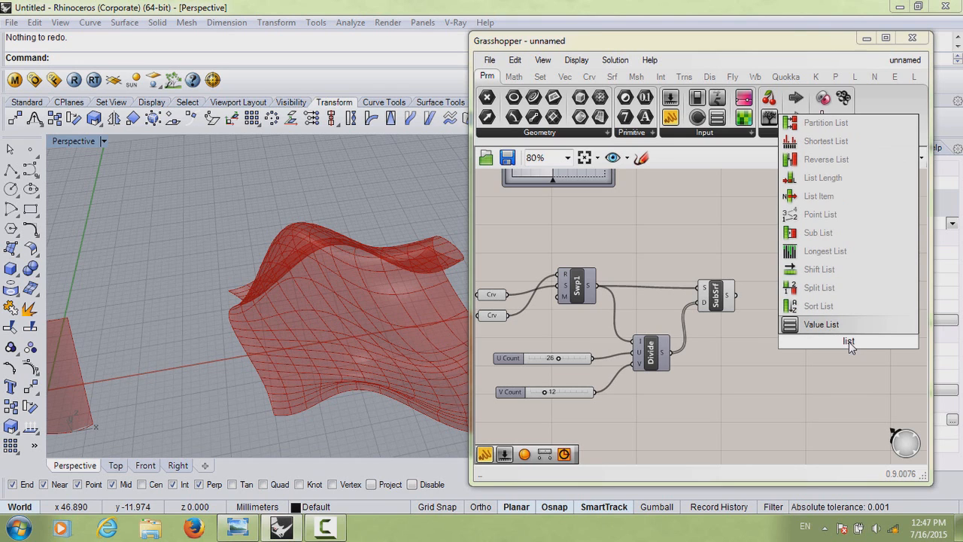
key(Up)
key(Down)
key(Up)
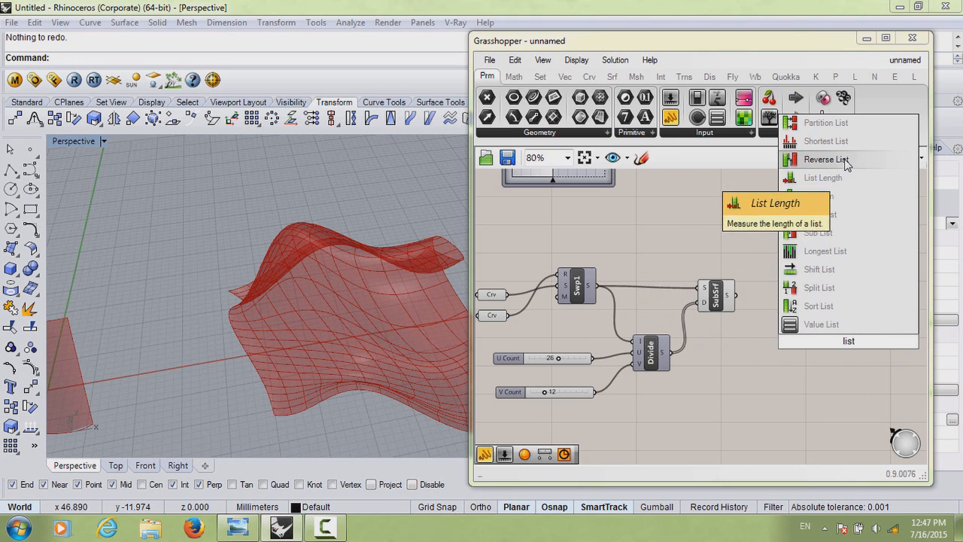
click(843, 195)
drag(848, 348, 822, 308)
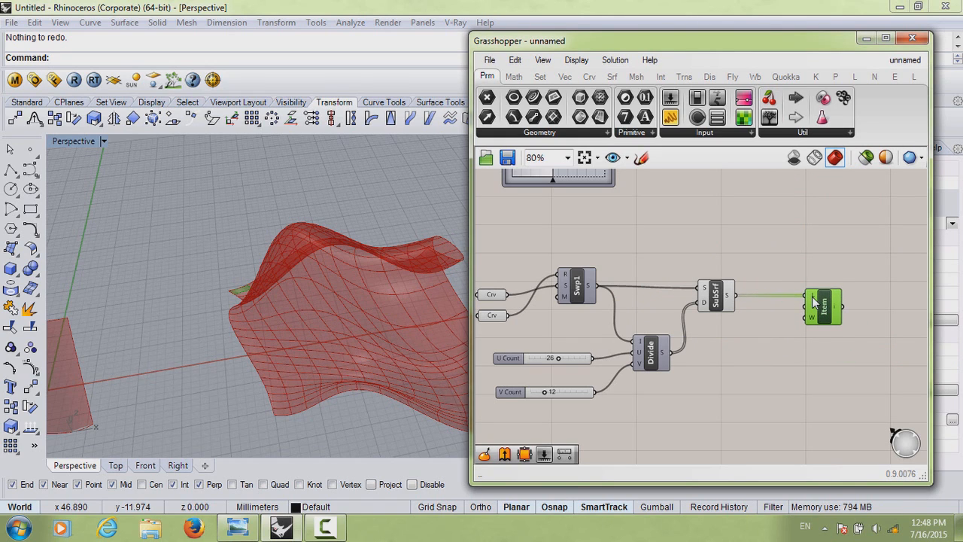
right_drag(252, 286, 230, 328)
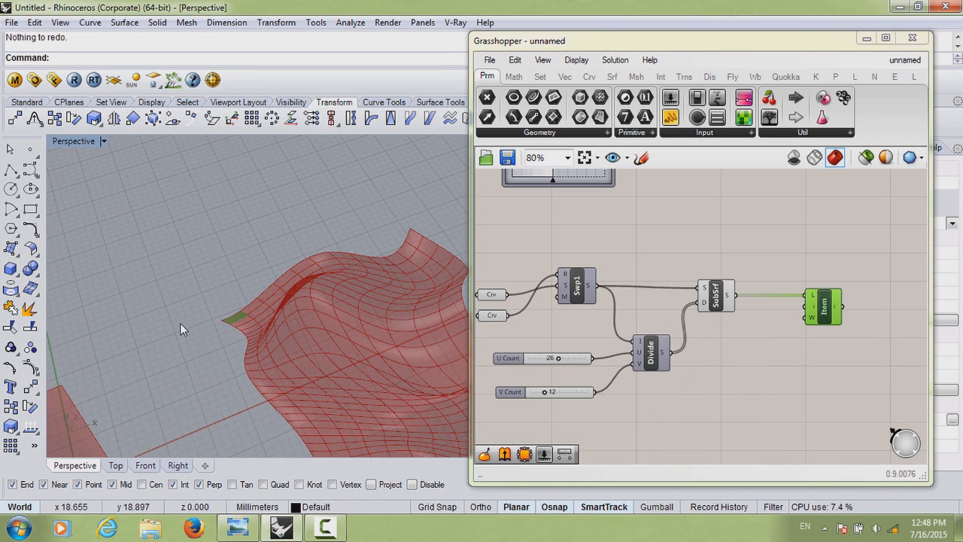
Duplicate the U Count slider, connect the copy to the List Item index input, and set it to 32.
click(794, 381)
double_click(794, 379)
click(537, 358)
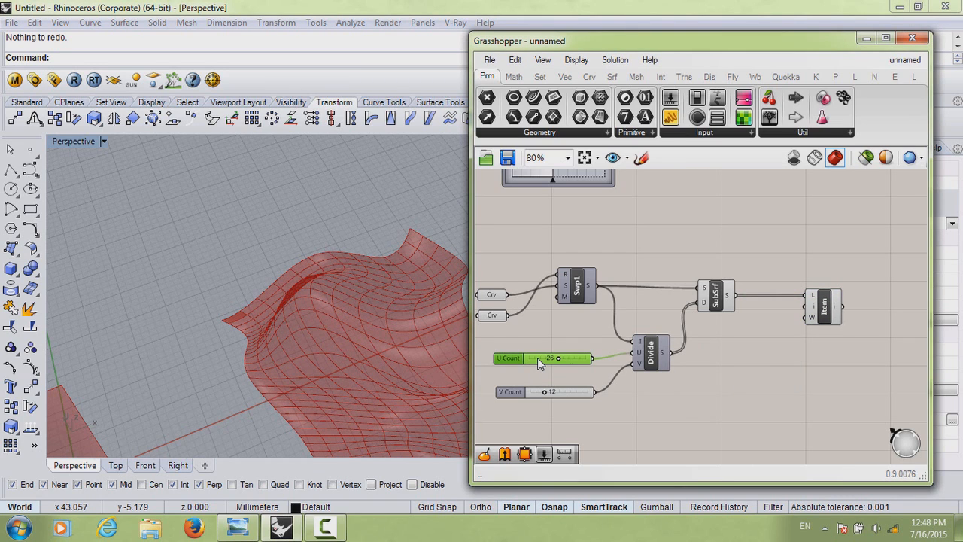
key(ctrl+c)
key(ctrl+v)
drag(544, 369, 810, 306)
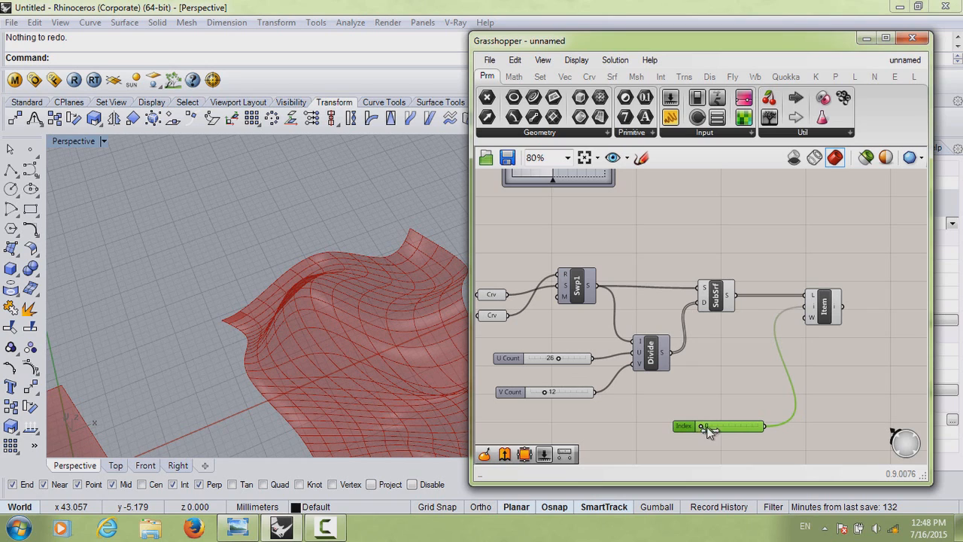
drag(707, 427, 739, 437)
right_drag(405, 381, 403, 235)
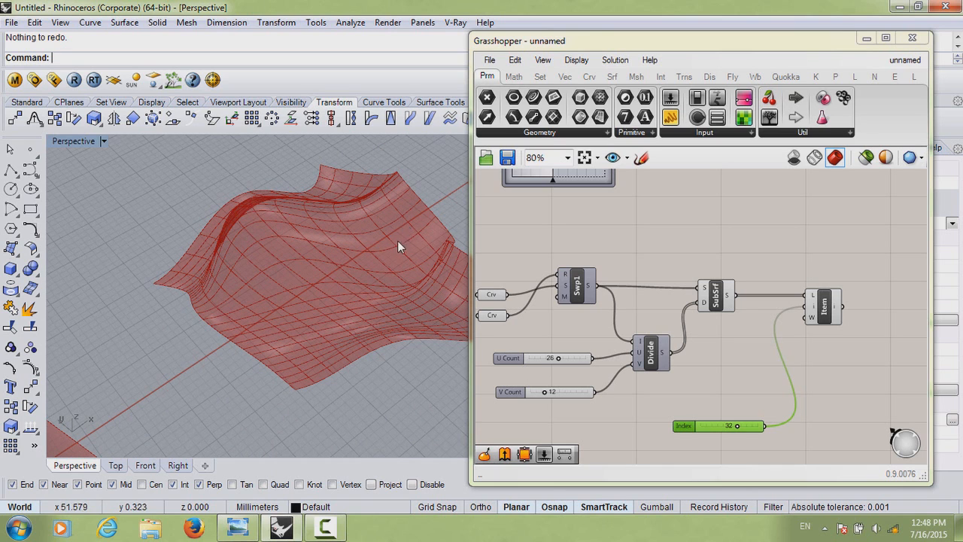
Move the Index slider closer to the Divide component and align the V Count slider just beneath the U Count slider.
drag(706, 424, 690, 408)
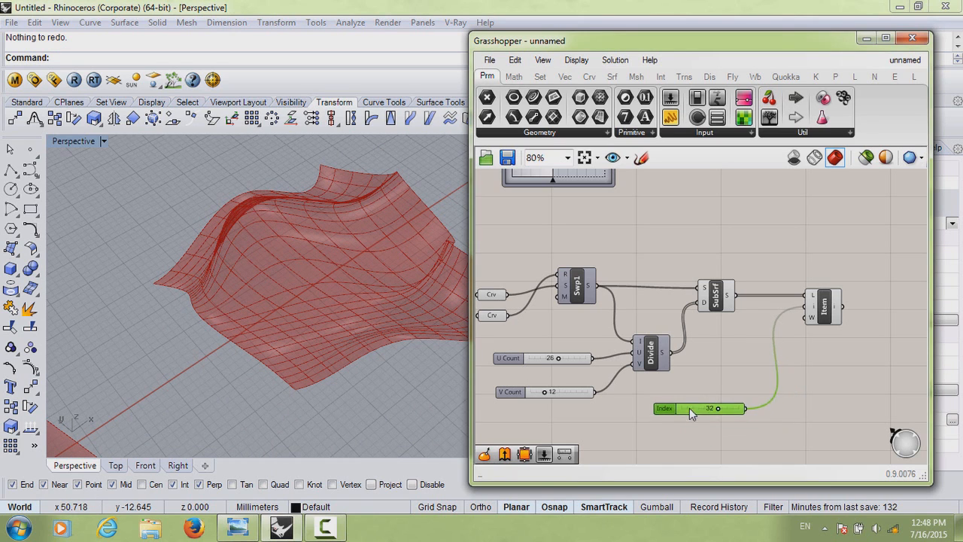
right_drag(699, 421, 683, 407)
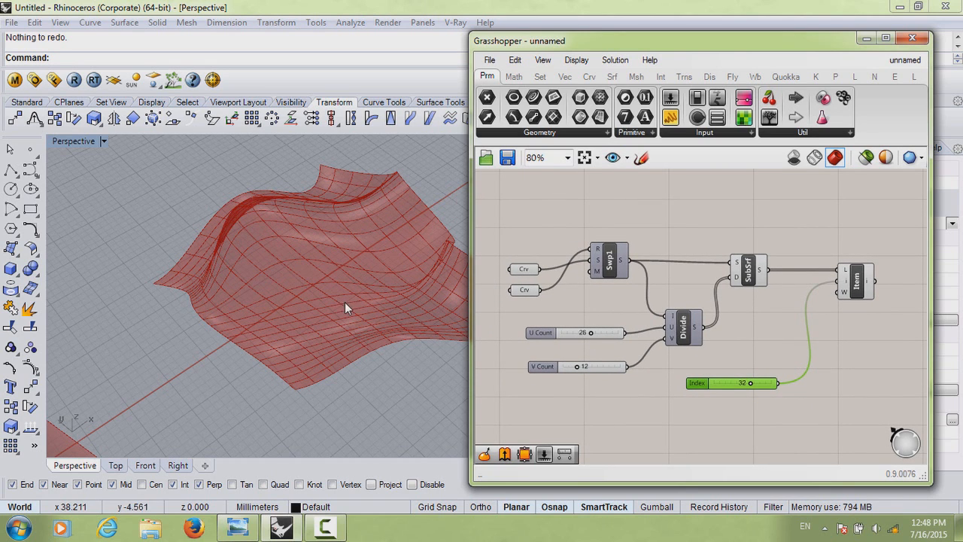
right_drag(344, 302, 323, 312)
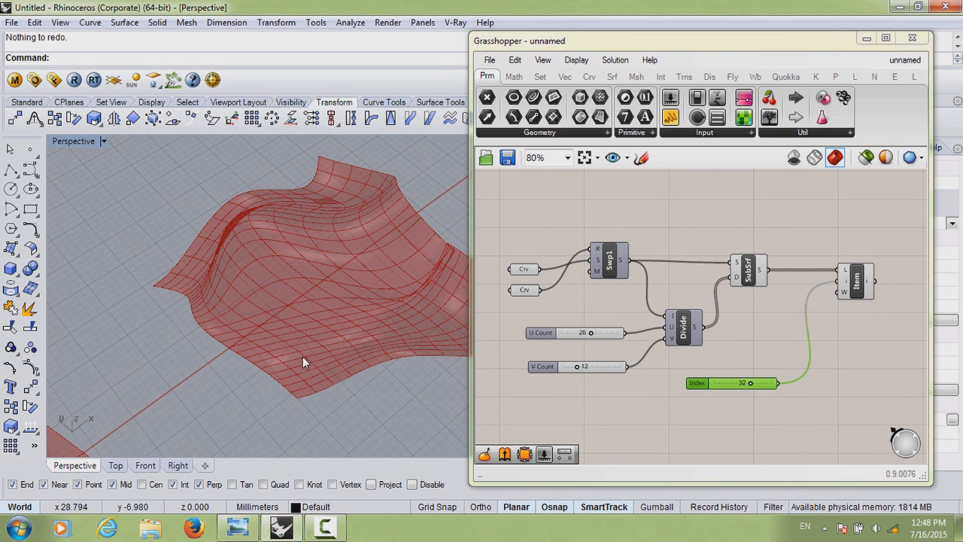
drag(601, 367, 601, 352)
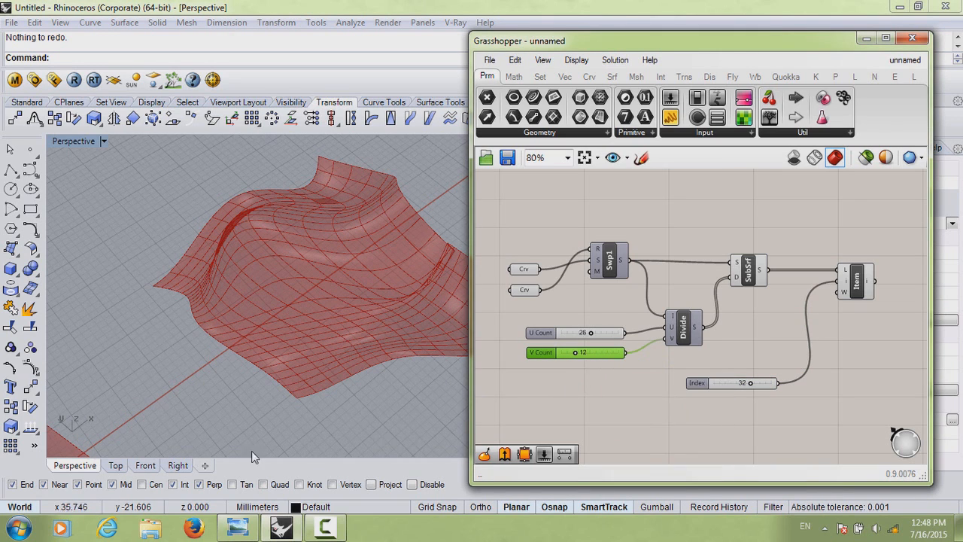
Open the Windows Calculator, multiply 26 by 12 to get the total number of subsurfaces, and close it.
click(18, 528)
text(cal)
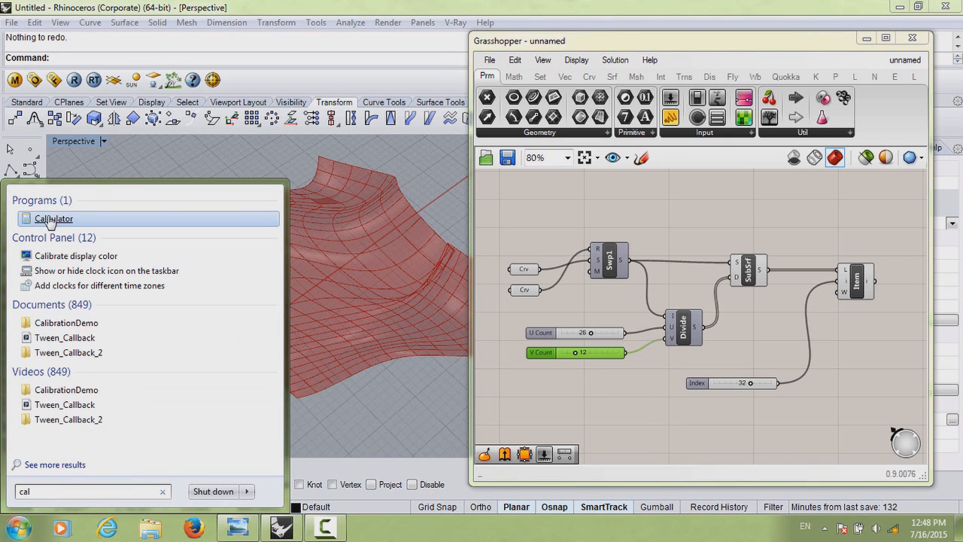
click(46, 220)
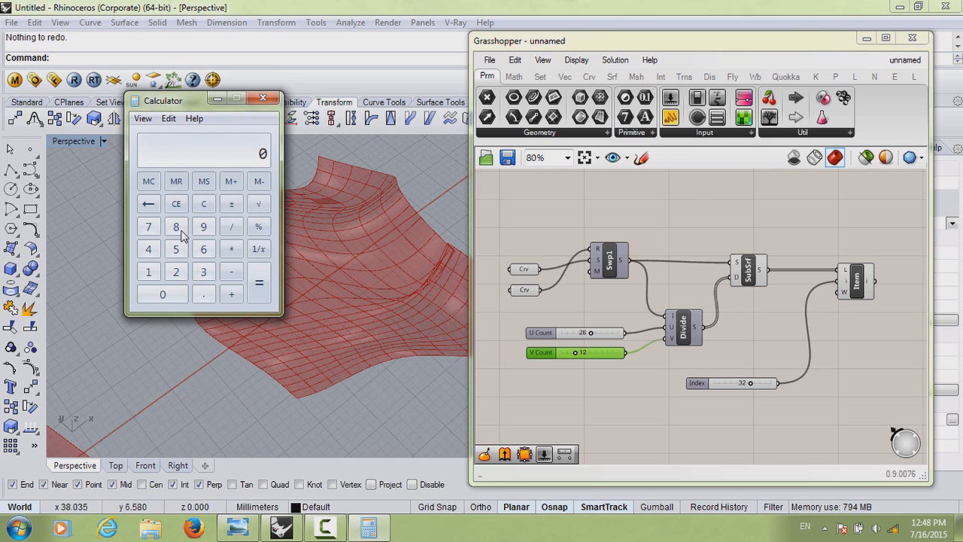
text(26)
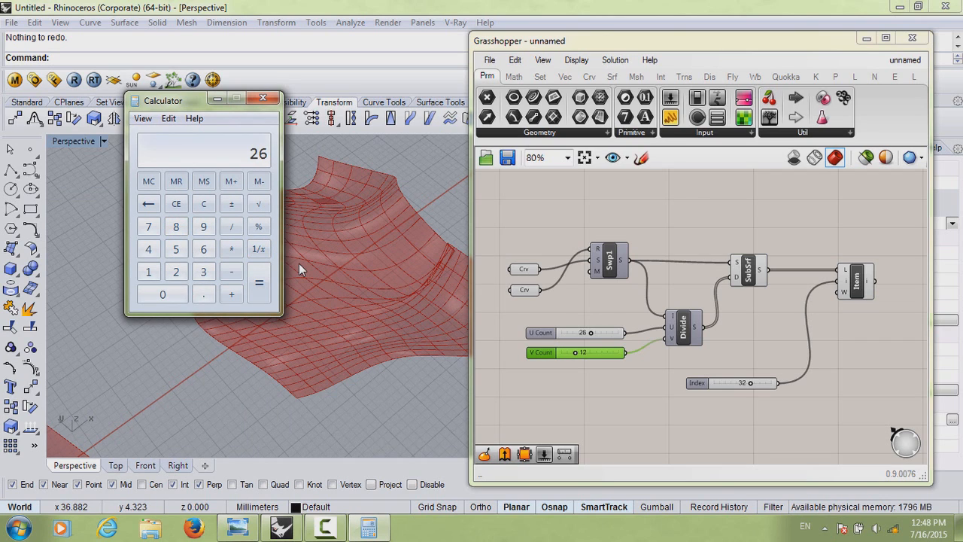
text(*)
text(12)
key(Return)
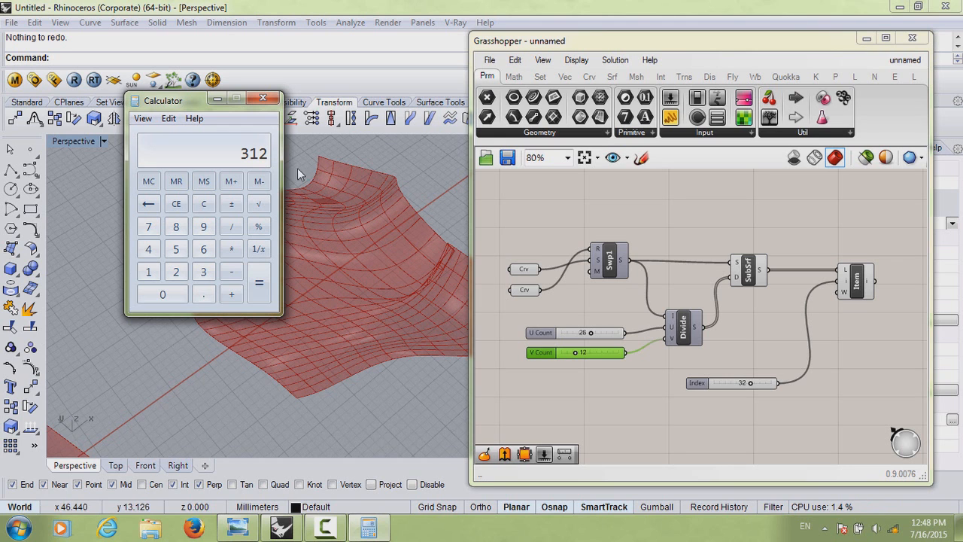
click(263, 99)
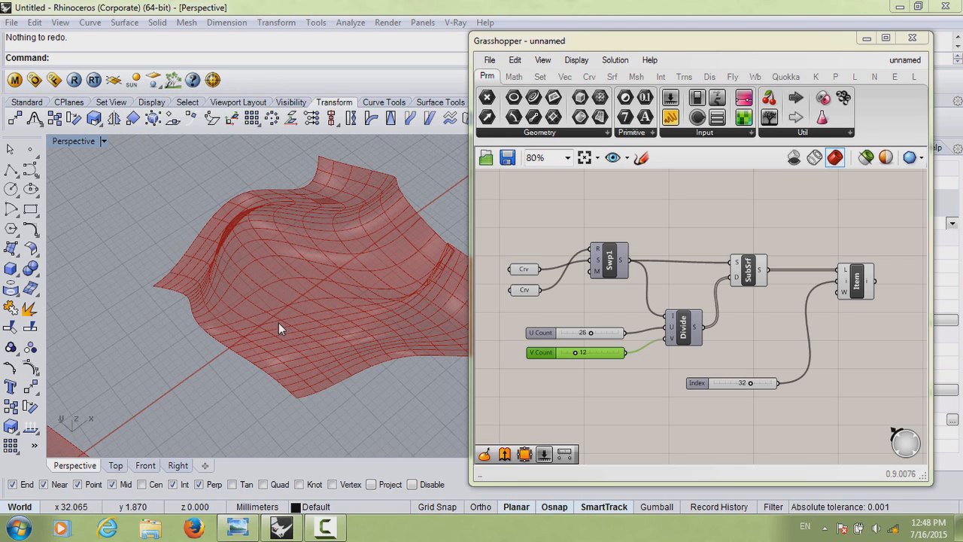
Set the maximum of the Index slider's numeric domain to 312.
right_drag(372, 334, 293, 301)
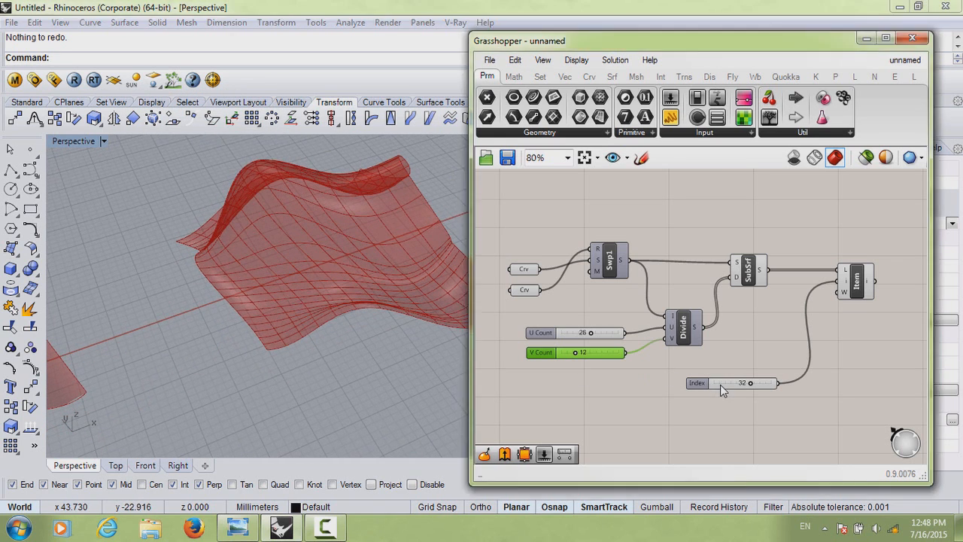
right_click(720, 385)
click(741, 378)
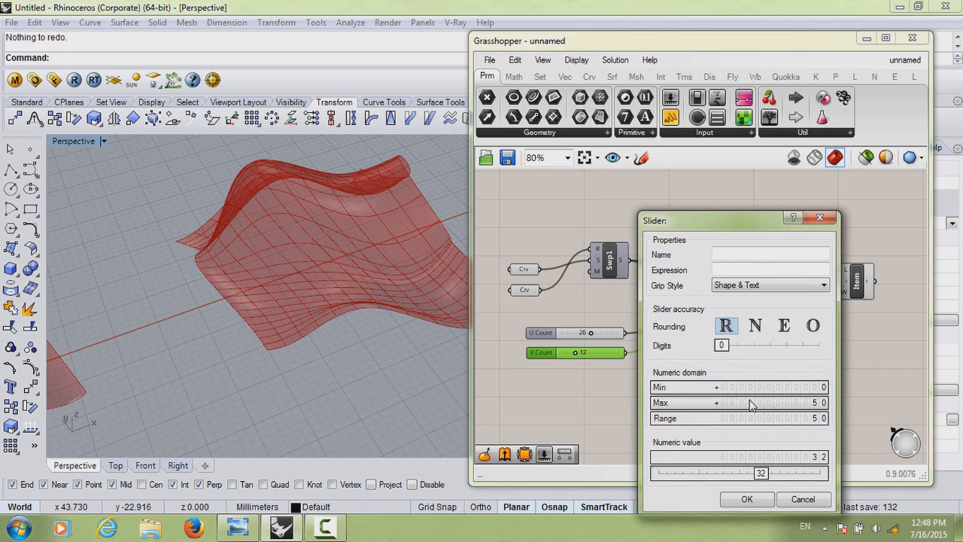
double_click(751, 404)
text(312)
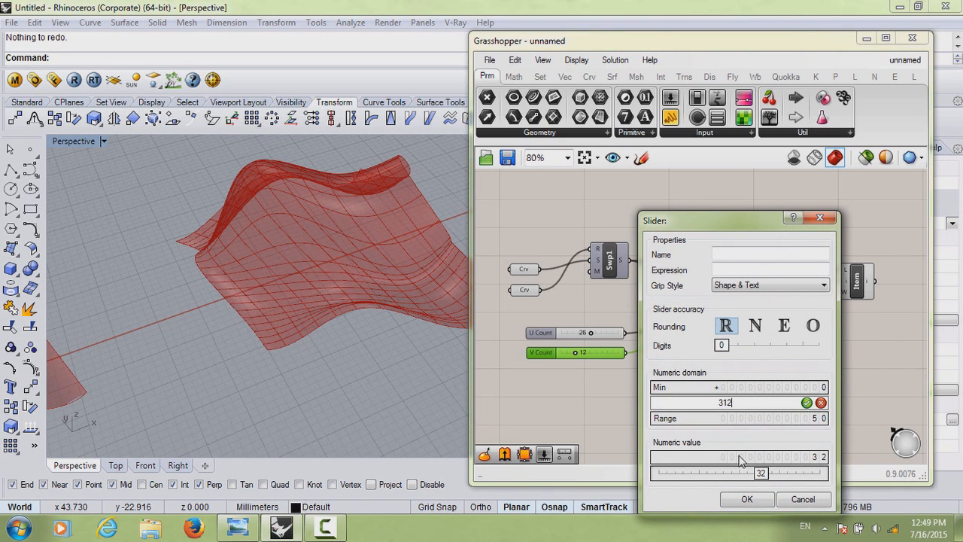
click(747, 499)
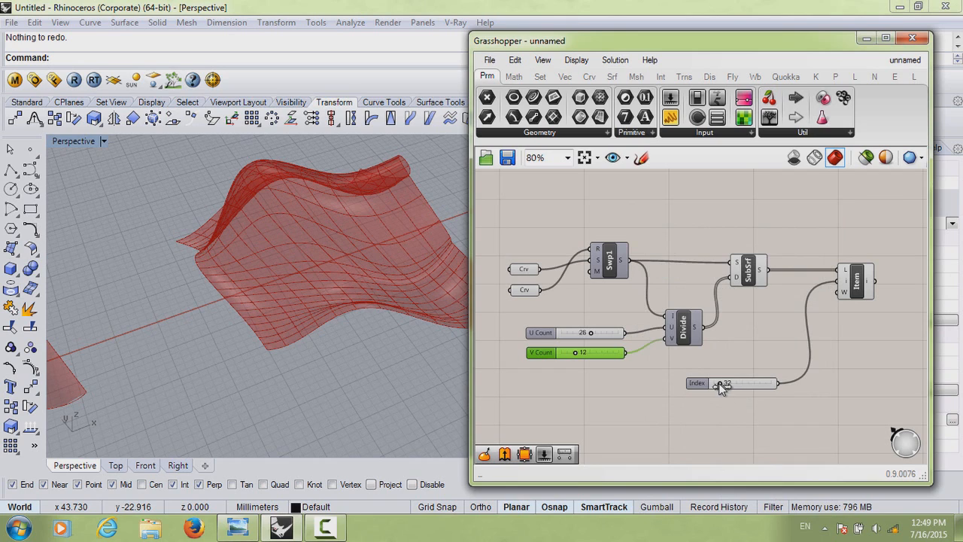
Run the Index slider through different subsurfaces, checking each on the model, and leave it at 233.
mouse_move(738, 384)
mouse_down()
mouse_move(749, 385)
mouse_move(739, 388)
mouse_up()
right_drag(387, 258, 455, 278)
drag(735, 384, 736, 383)
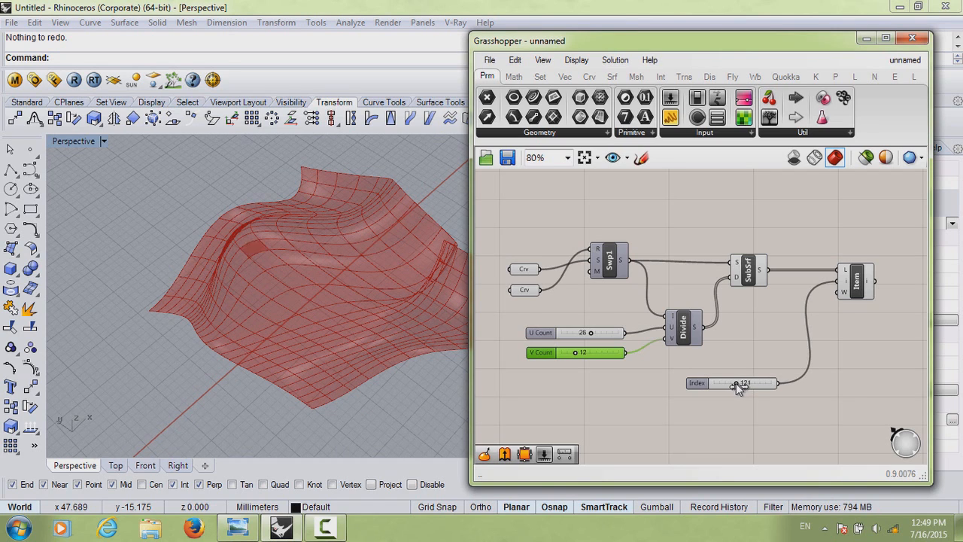
drag(736, 383, 740, 383)
right_drag(394, 221, 423, 170)
mouse_move(740, 384)
mouse_down()
mouse_move(732, 386)
mouse_move(757, 387)
mouse_up()
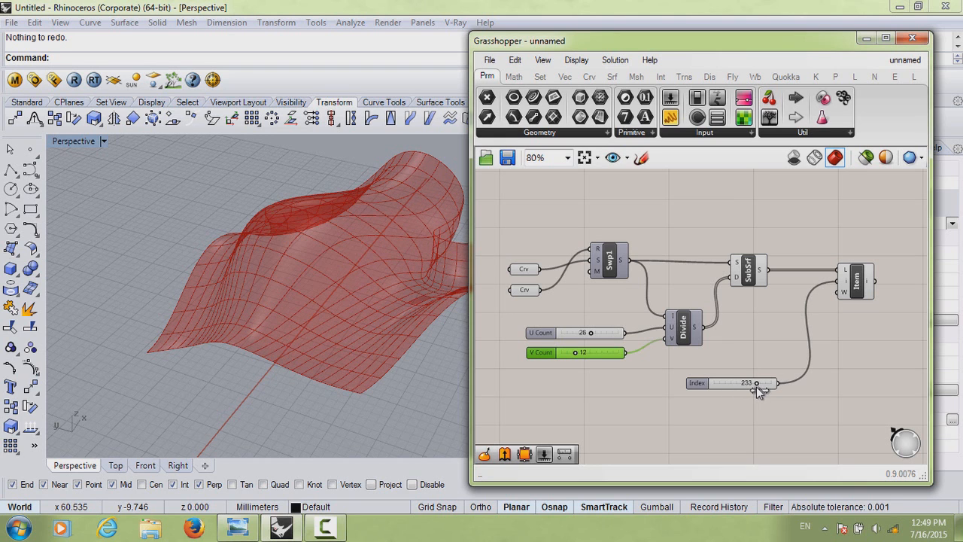
Review the other example surfaces in the Perspective viewport and the earlier component groups on the Grasshopper canvas.
right_drag(787, 349, 808, 344)
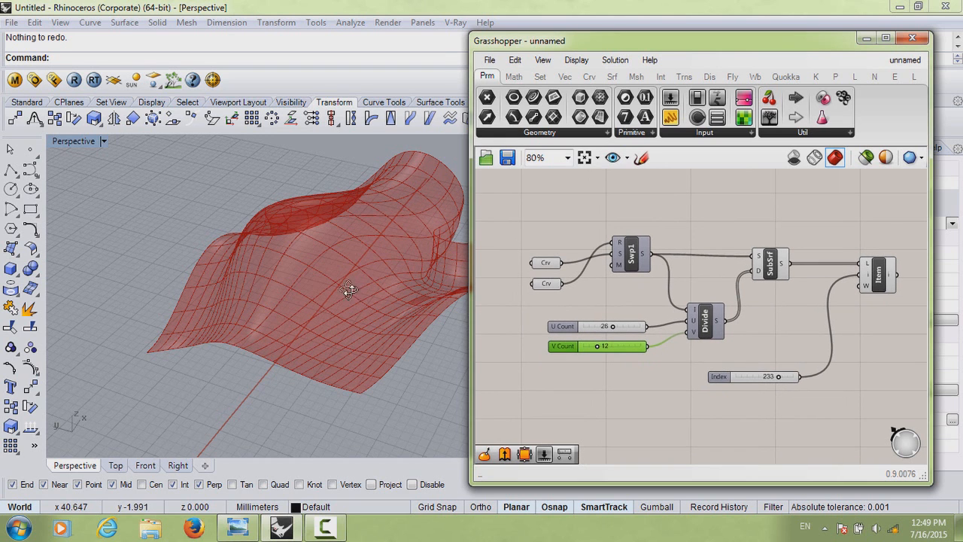
scroll(316, 293, down, 5)
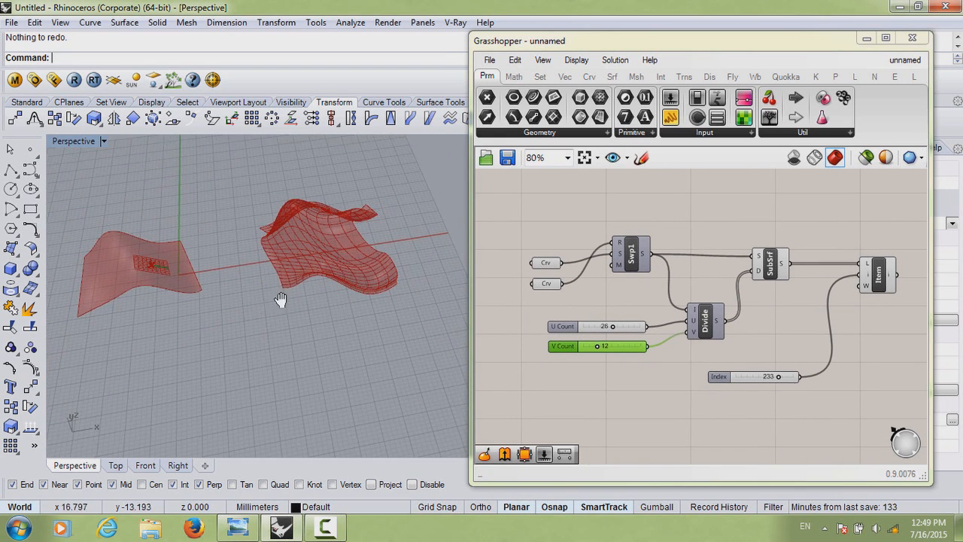
right_drag(279, 298, 459, 350)
right_drag(730, 404, 693, 386)
scroll(744, 332, down, 1)
right_drag(680, 233, 686, 295)
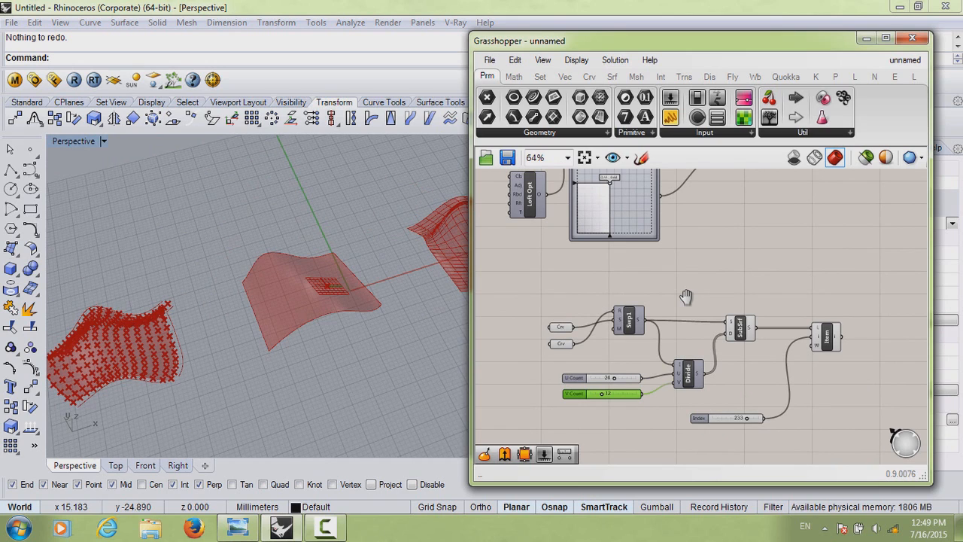